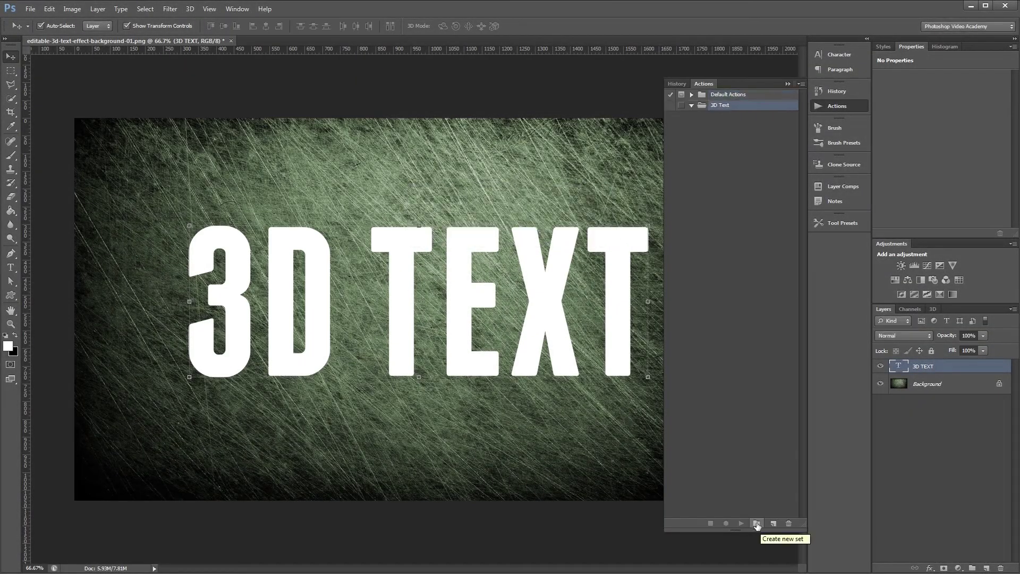
Preview running the action that duplicates the 3D TEXT layer from the actions list.
left_click(773, 523)
left_click(478, 250)
left_click(475, 324)
left_click(587, 212)
key("ctrl+j")
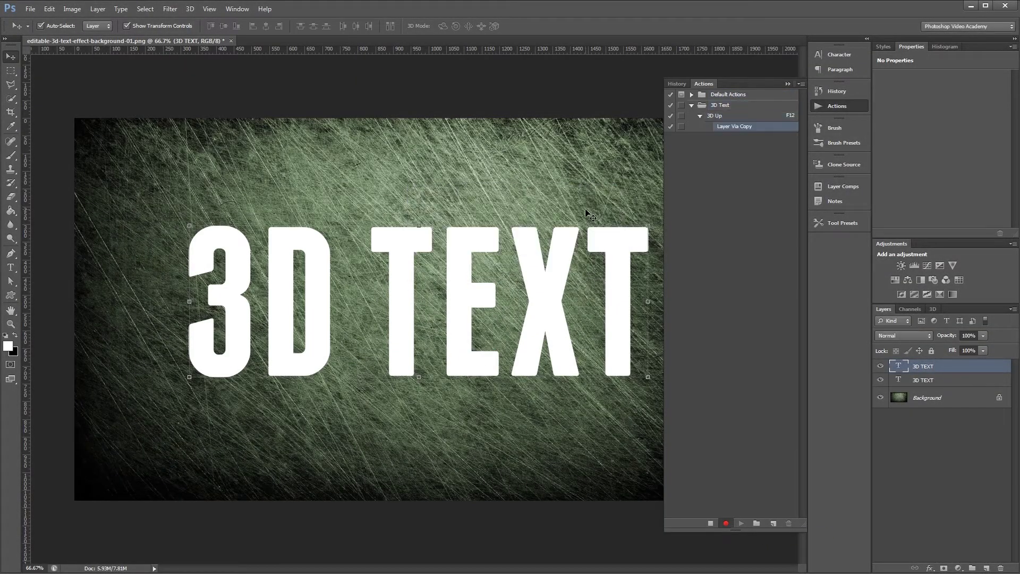
left_click(788, 83)
Preview the text copies' drop shadow and green gradient layer style settings.
double_click(935, 366)
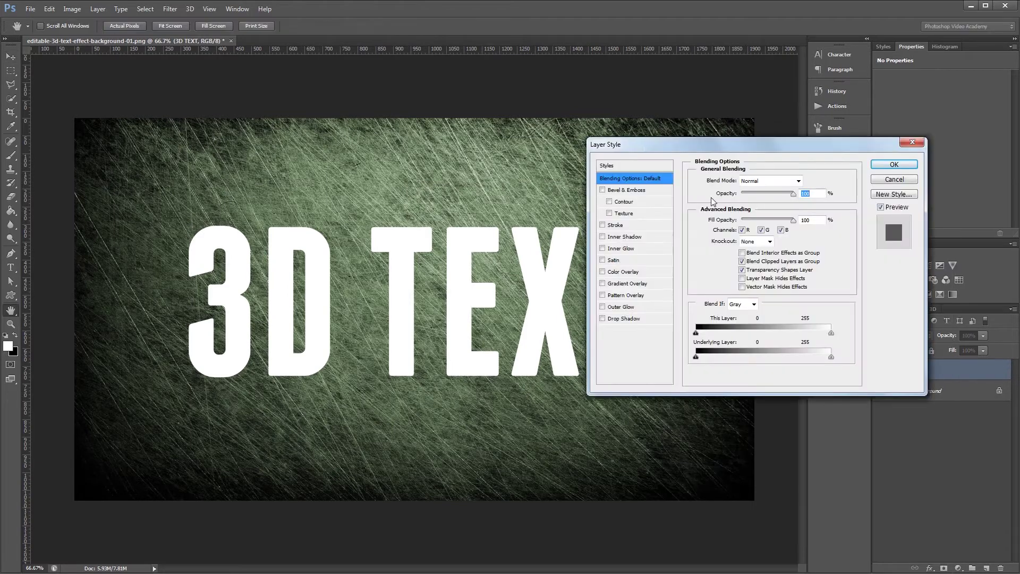
left_click(620, 317)
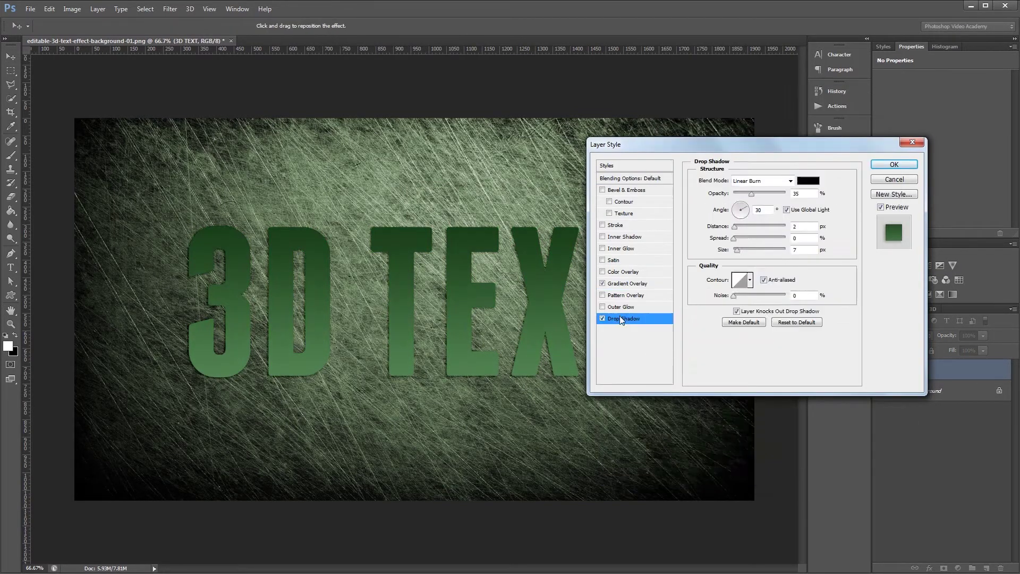
left_click(894, 164)
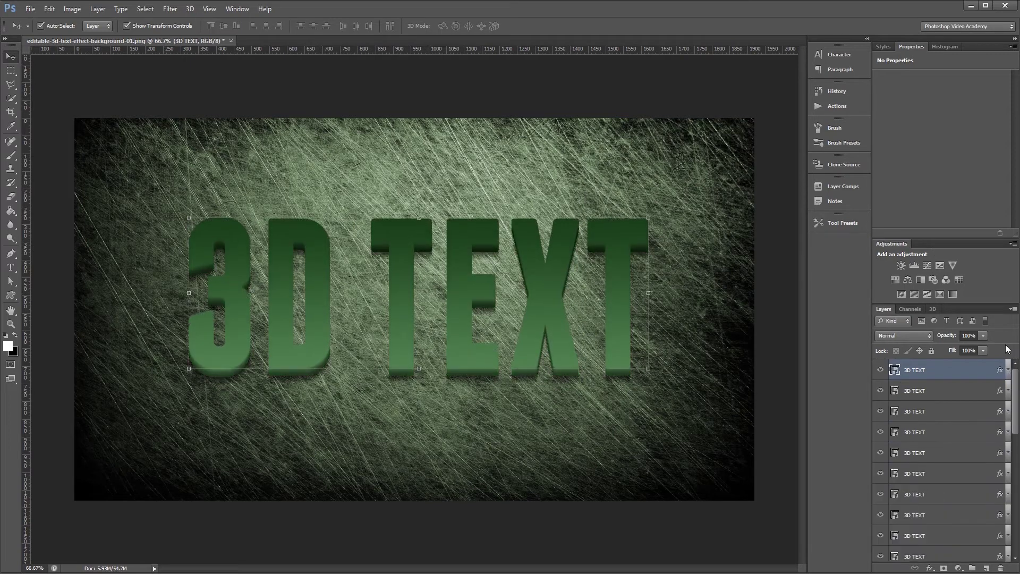
right_click(882, 433)
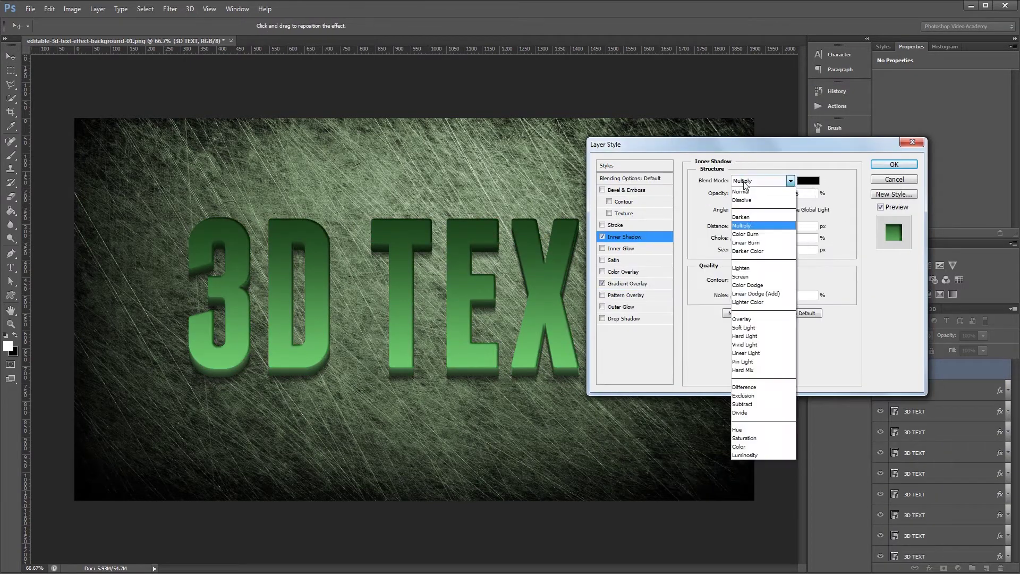
left_click(760, 293)
double_click(805, 249)
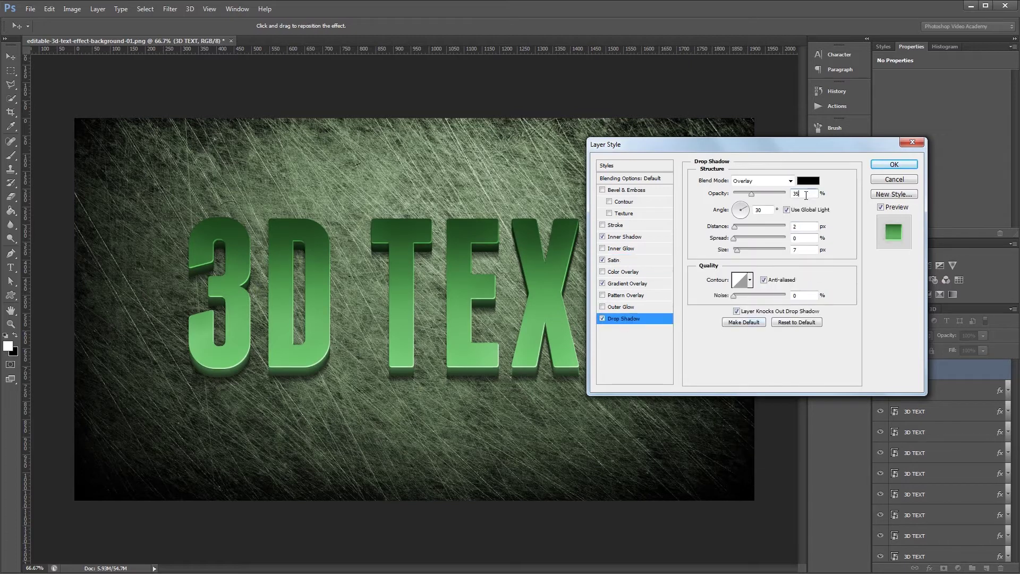
left_click(894, 164)
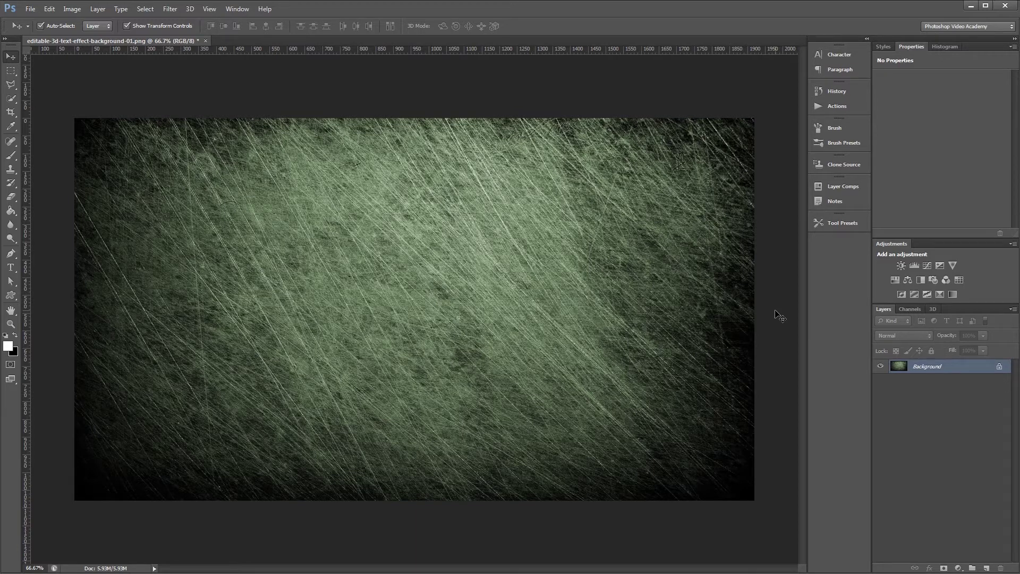
Type '3D TEXT' on the canvas and drag it to the centre of the background.
key("t")
left_click(375, 350)
type("3D TEXT")
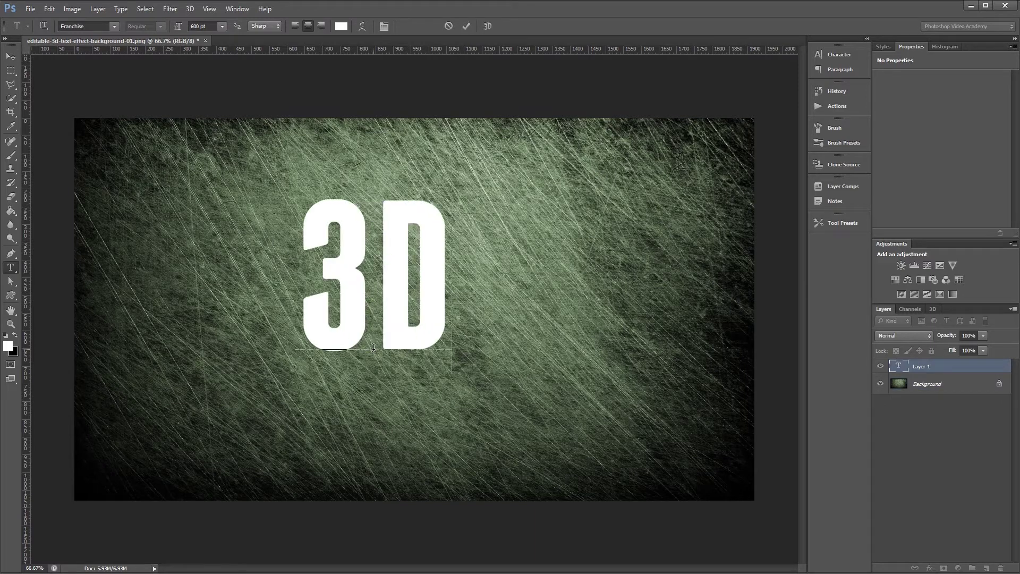
key("ctrl+Return")
key("v")
left_click_drag(357, 285, 402, 313)
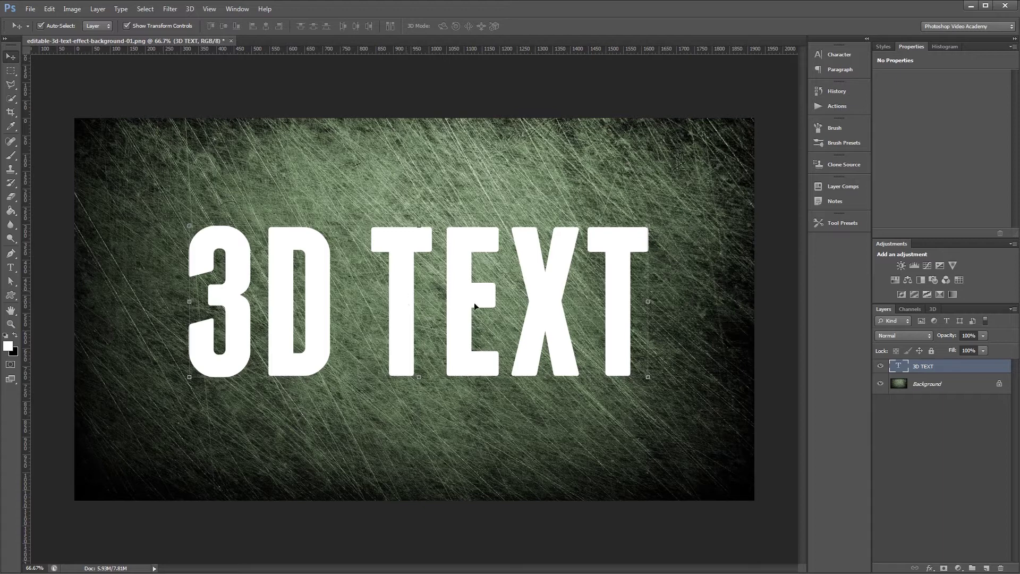
left_click(836, 105)
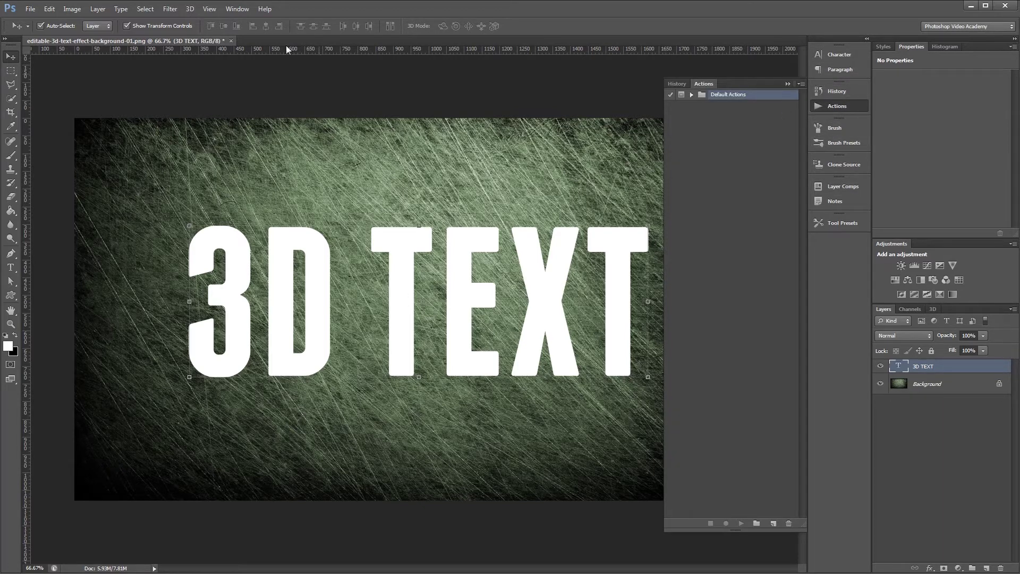
Create a new action set named '3D Text'.
left_click(237, 9)
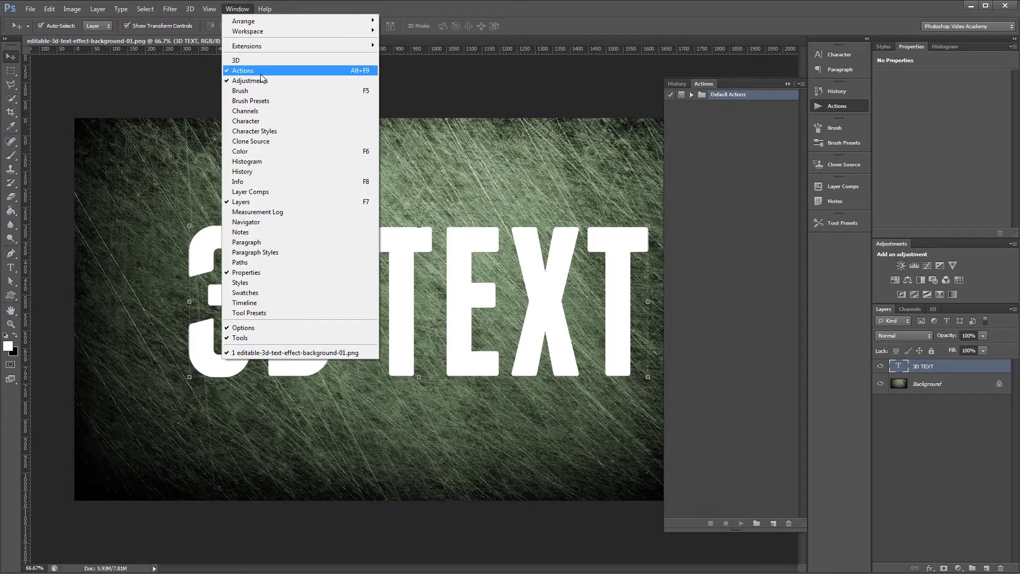
left_click(599, 2)
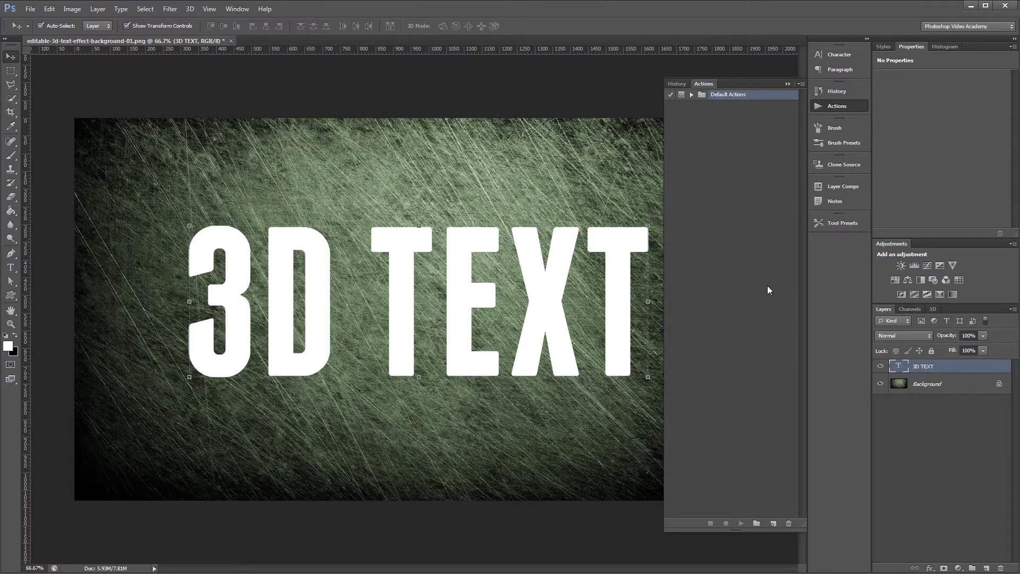
left_click(757, 523)
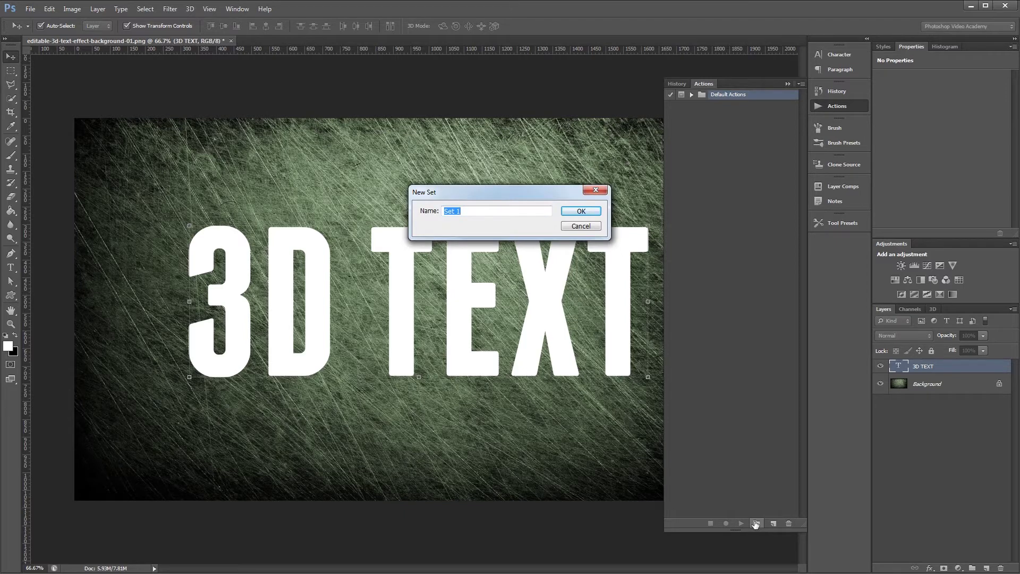
type("3D Text")
key("Return")
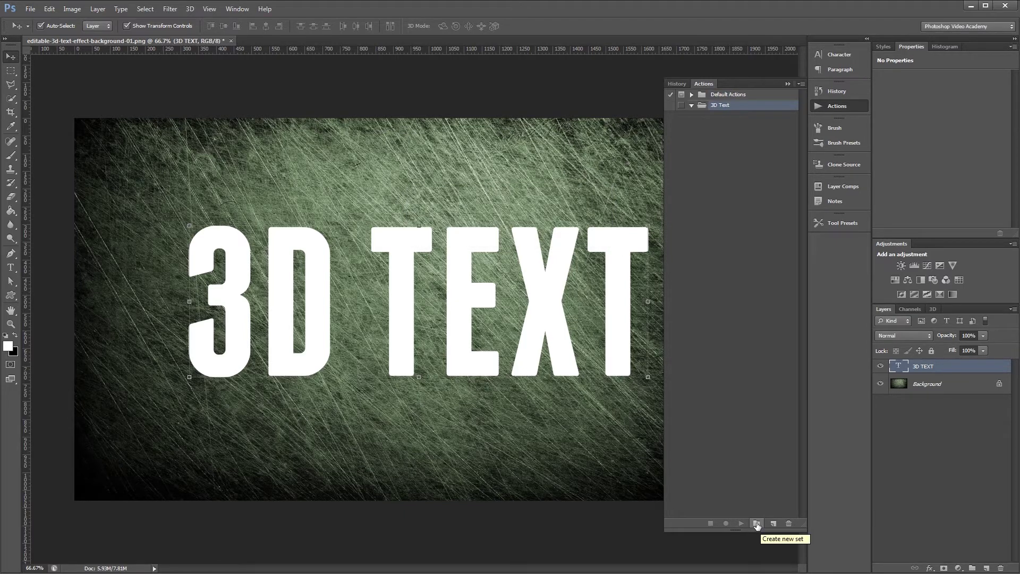
Add a '3D Up' action assigned to F12 and begin recording it.
left_click(773, 523)
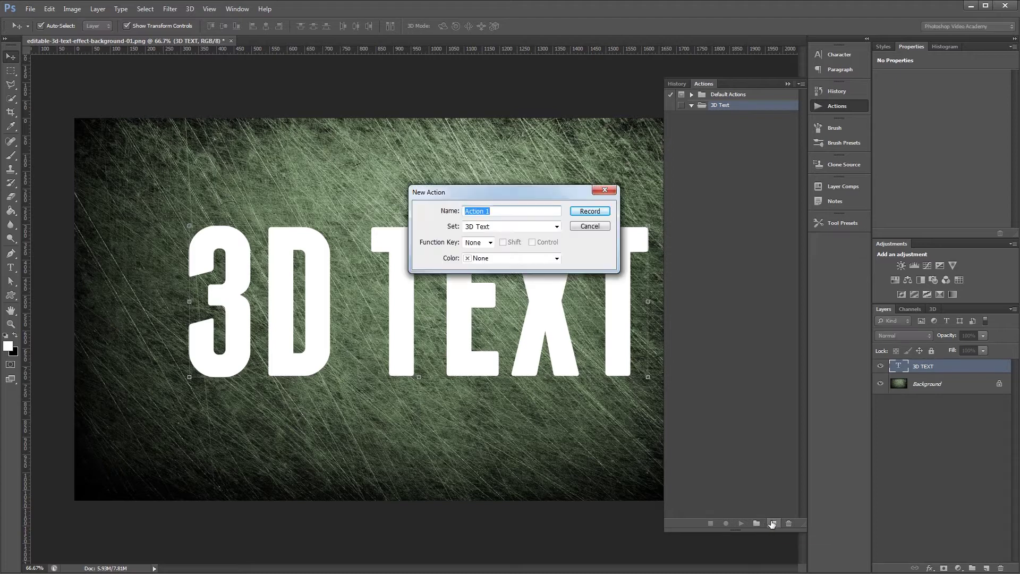
type("3D Up")
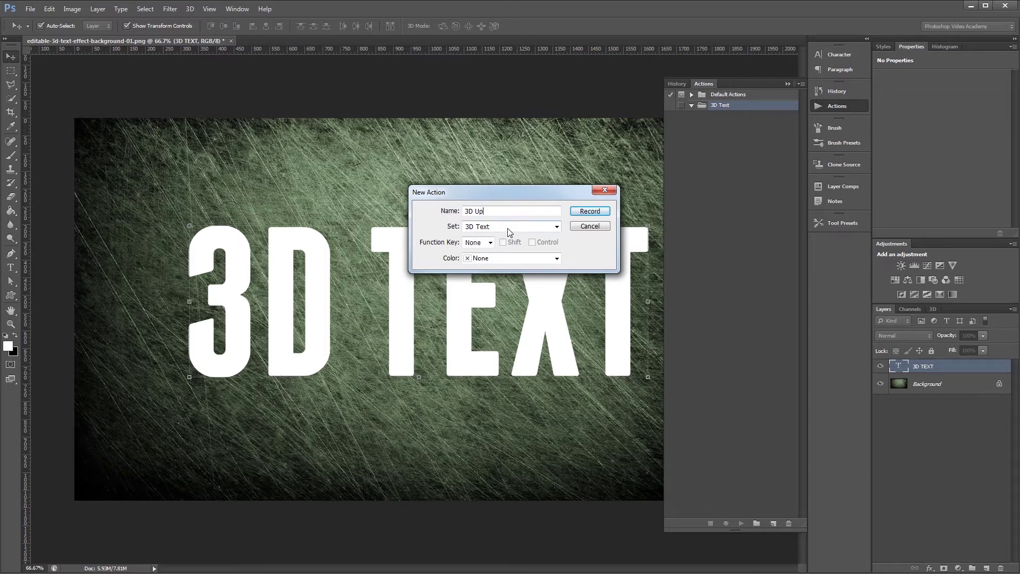
left_click(489, 243)
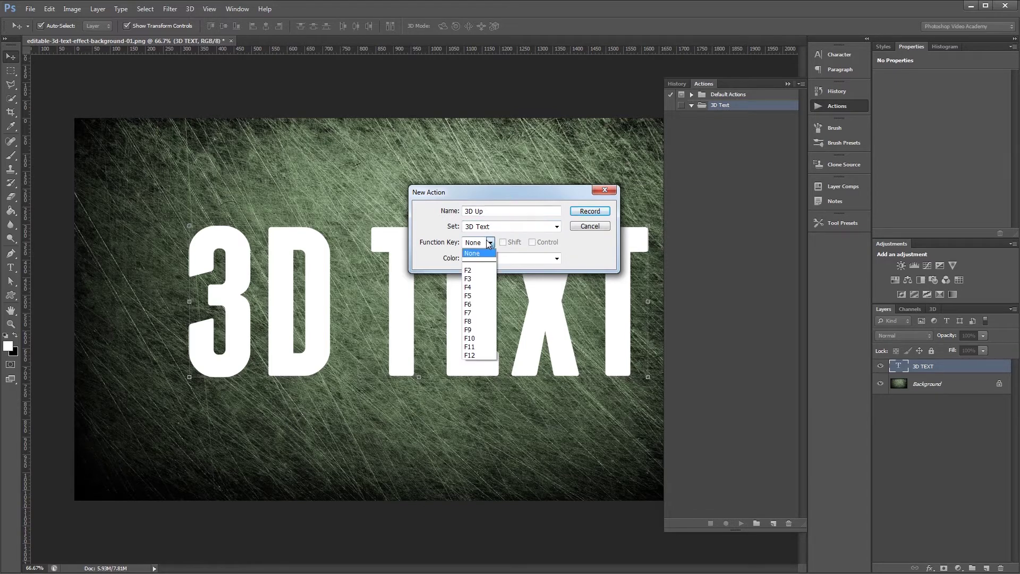
left_click(477, 355)
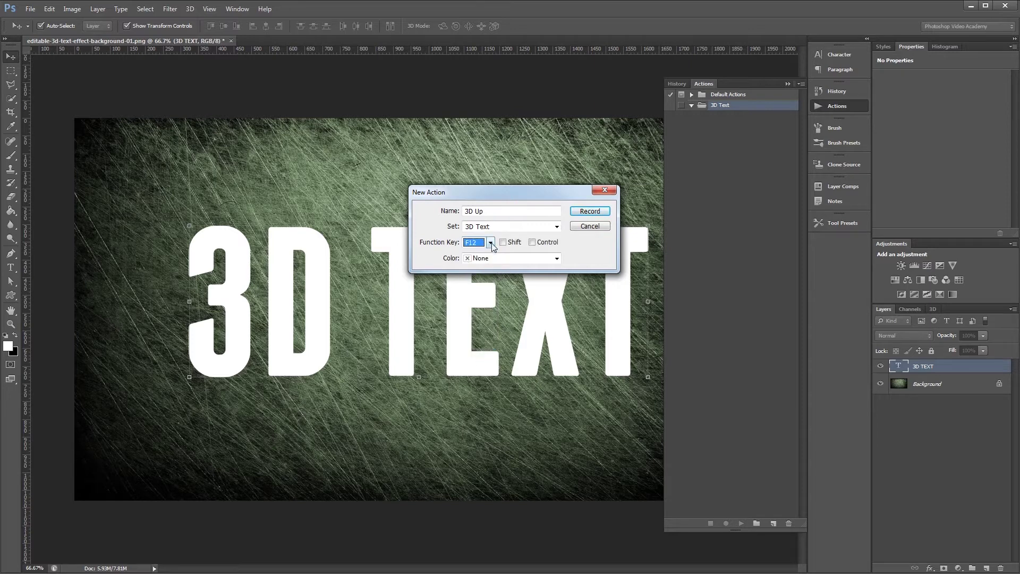
left_click(587, 212)
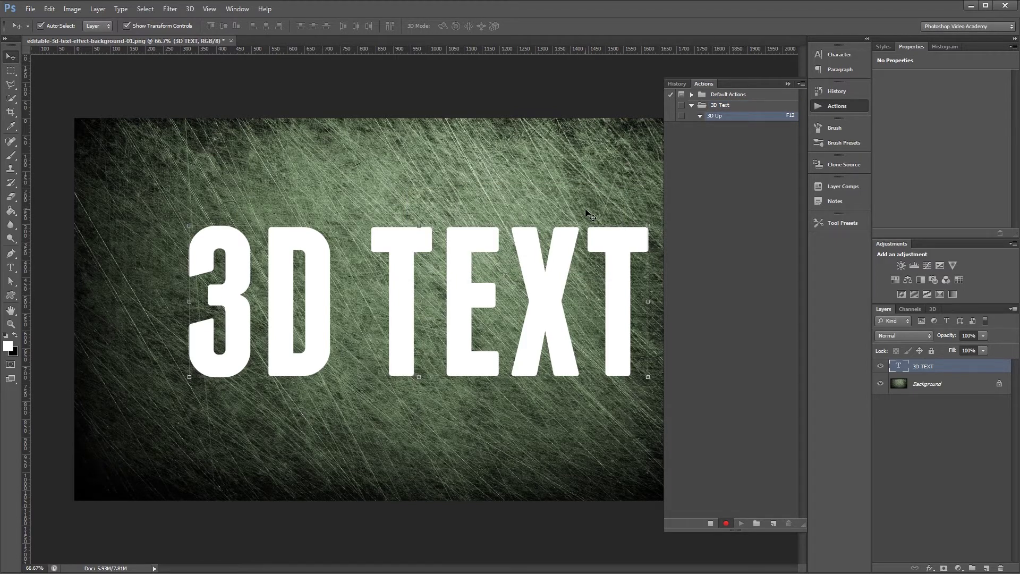
Record a Ctrl+J layer duplicate nudged up one pixel, then stop recording.
key("ctrl+j")
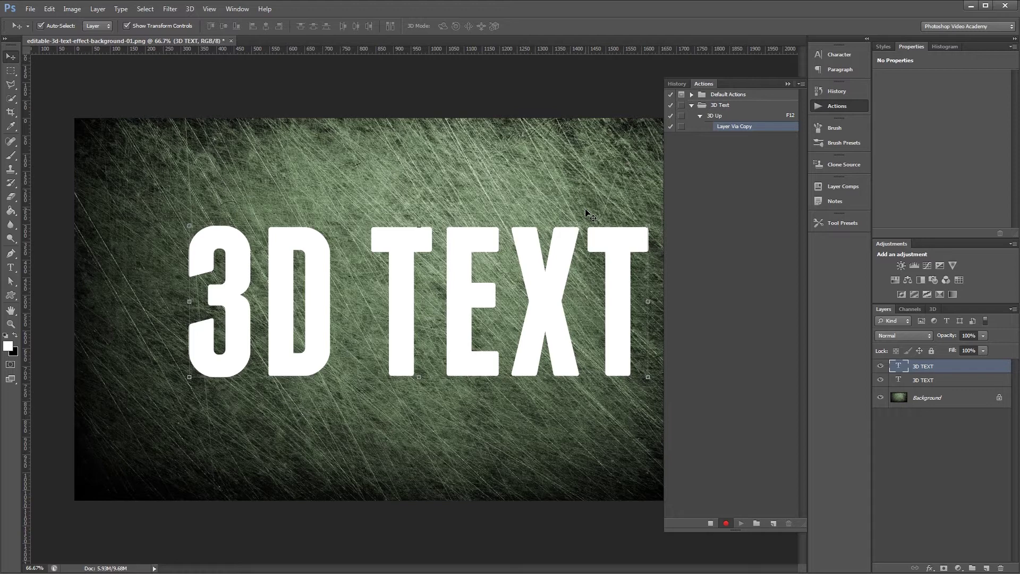
key("Up")
left_click(711, 524)
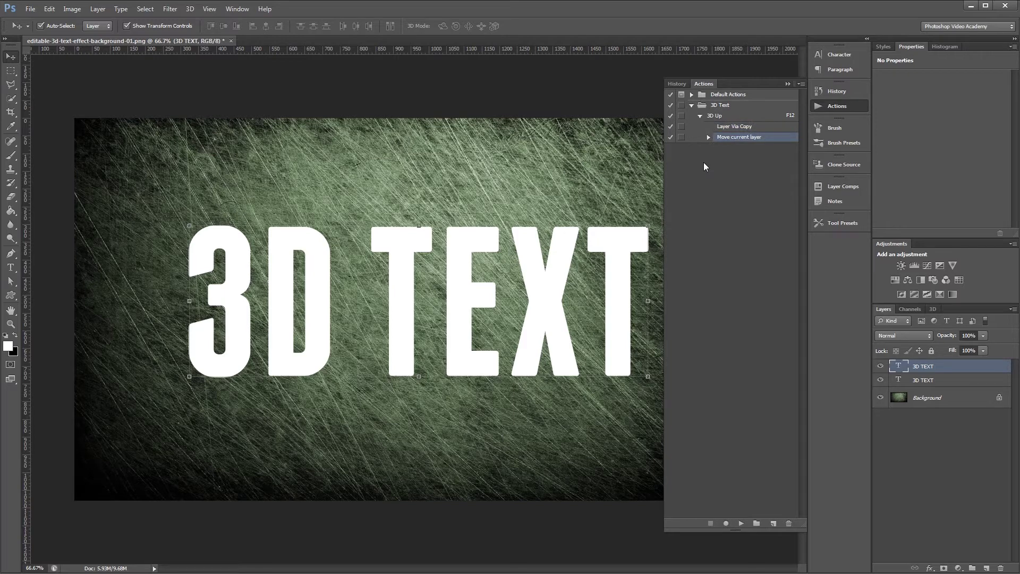
left_click(787, 83)
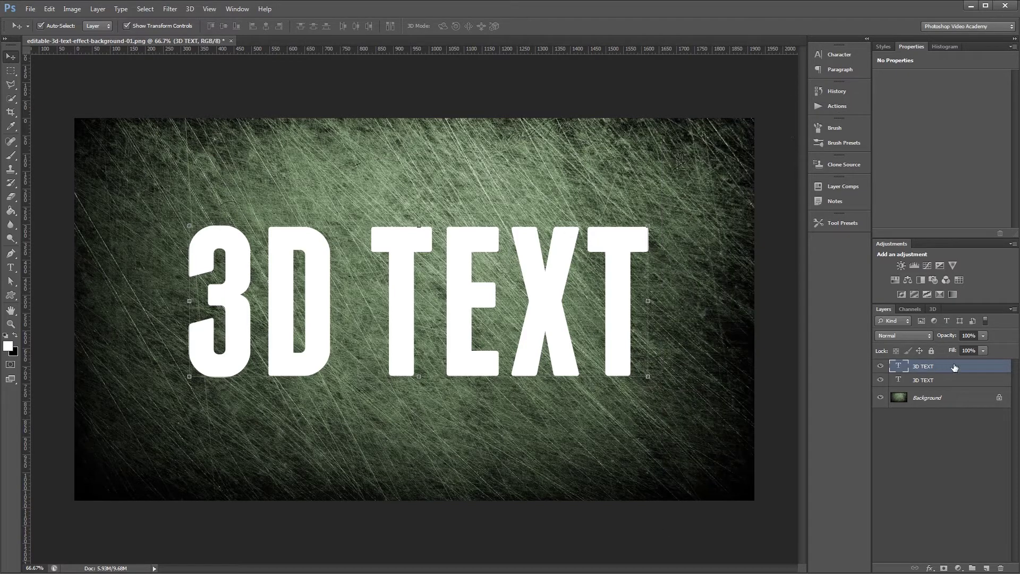
Undo the duplicate and convert the 3D TEXT layer to a smart object, opening its layer style.
key("ctrl+z")
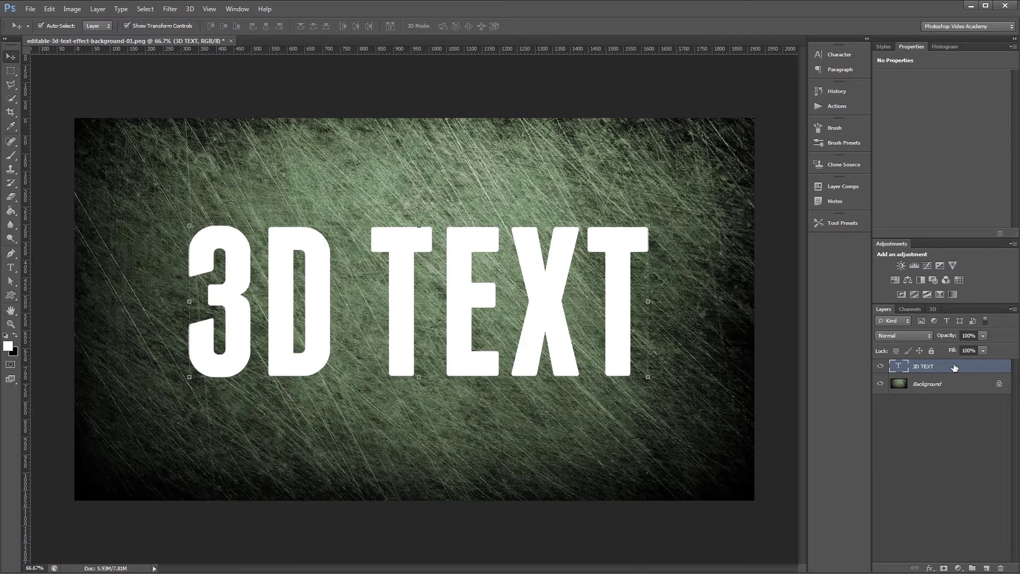
right_click(954, 366)
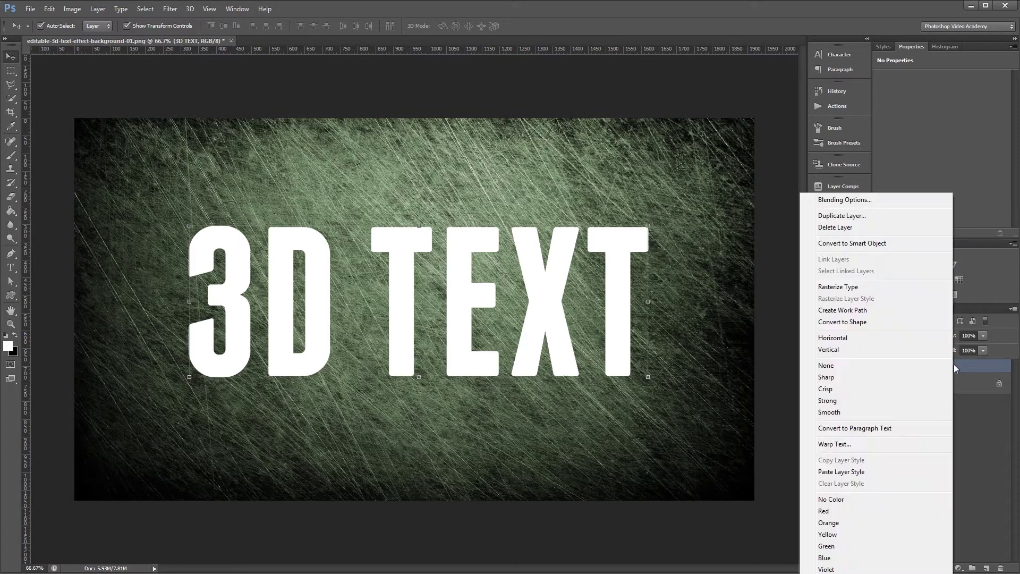
left_click(852, 243)
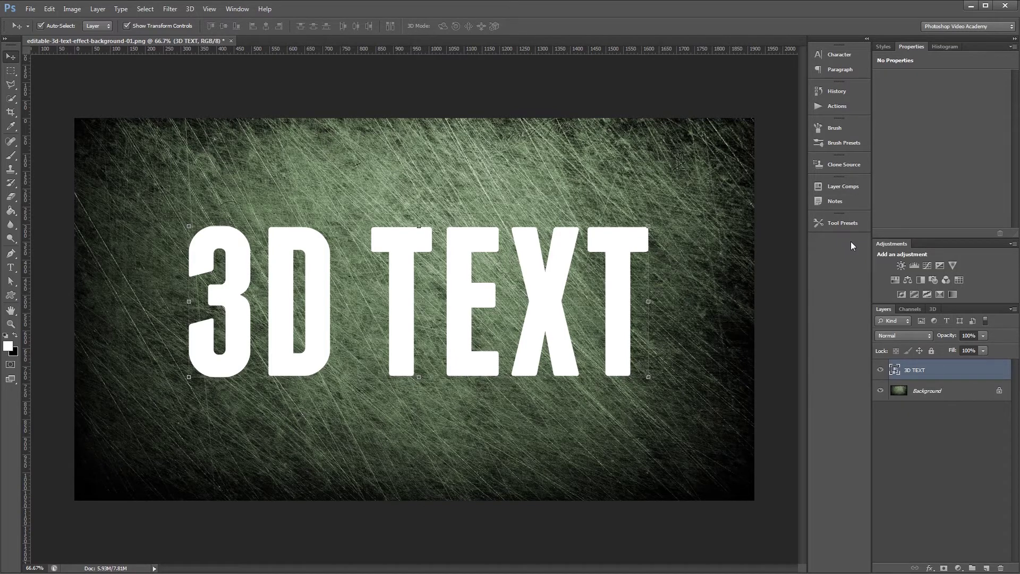
double_click(945, 370)
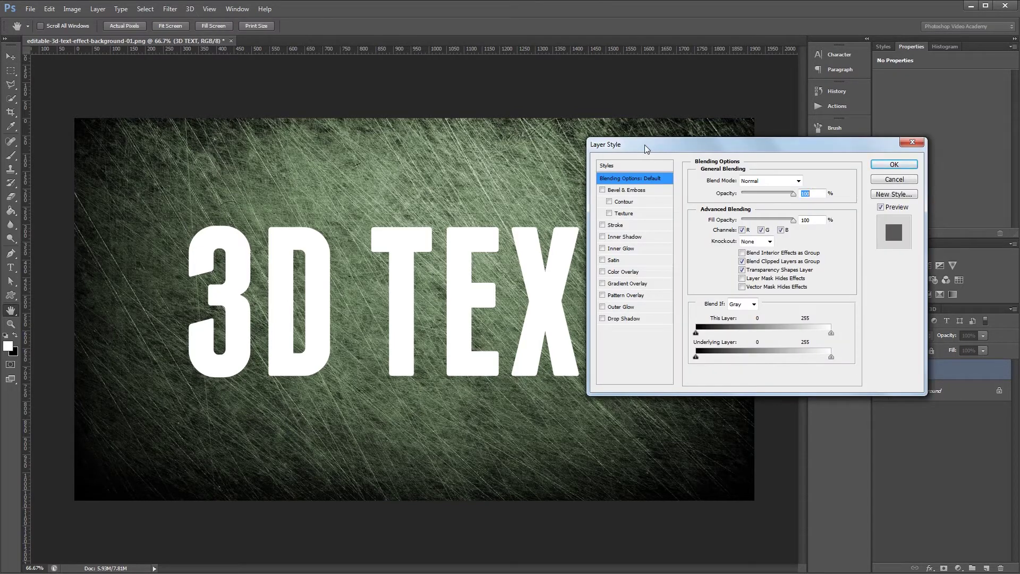
Add a gradient overlay and set its left stop to green #518351.
left_click(616, 284)
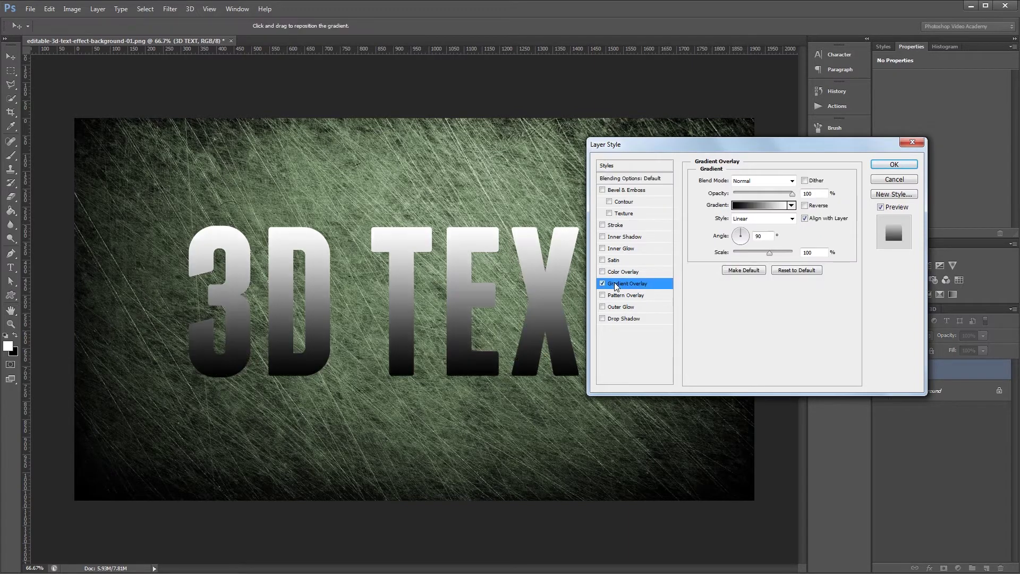
left_click(755, 207)
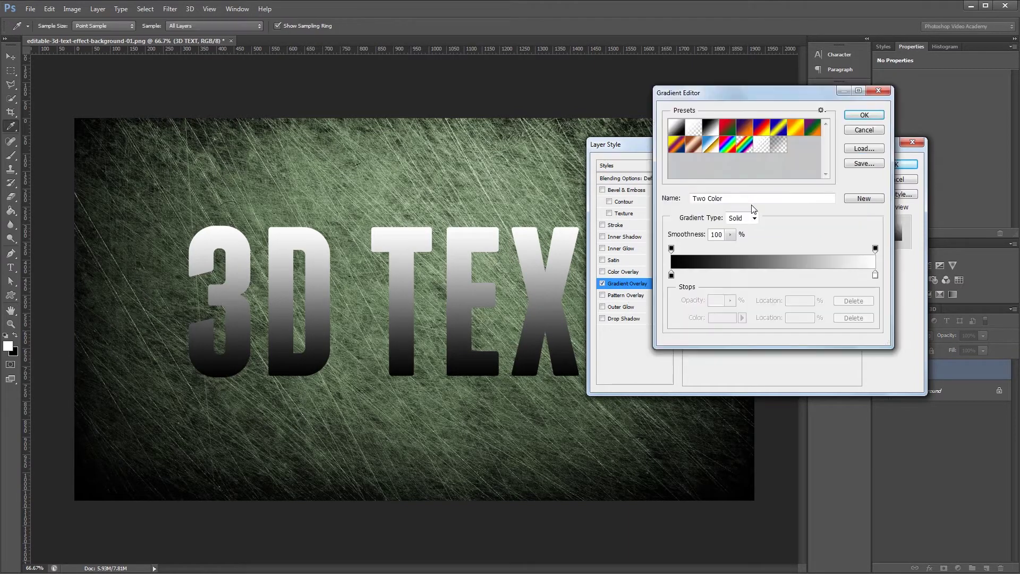
left_click(671, 275)
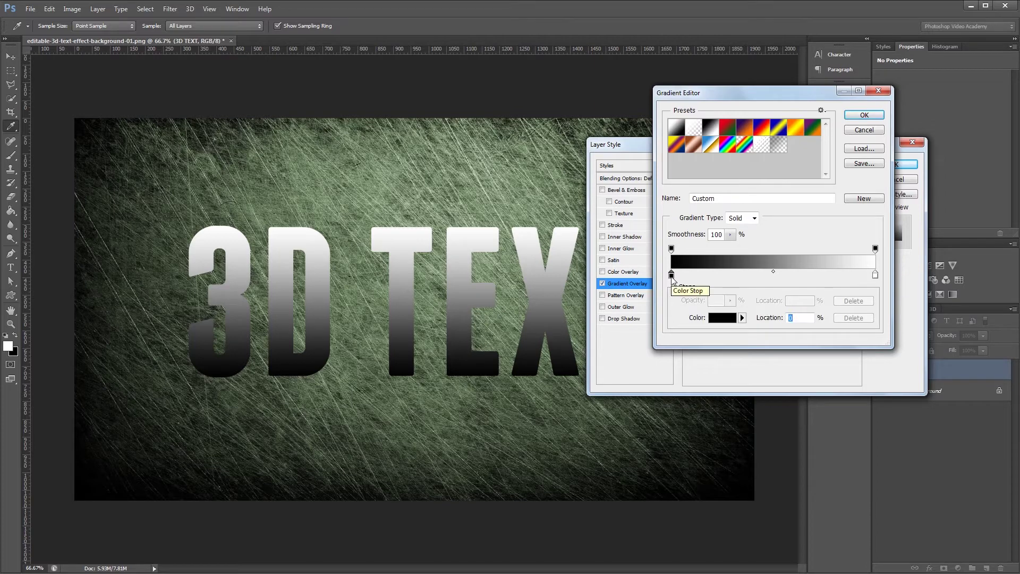
double_click(671, 275)
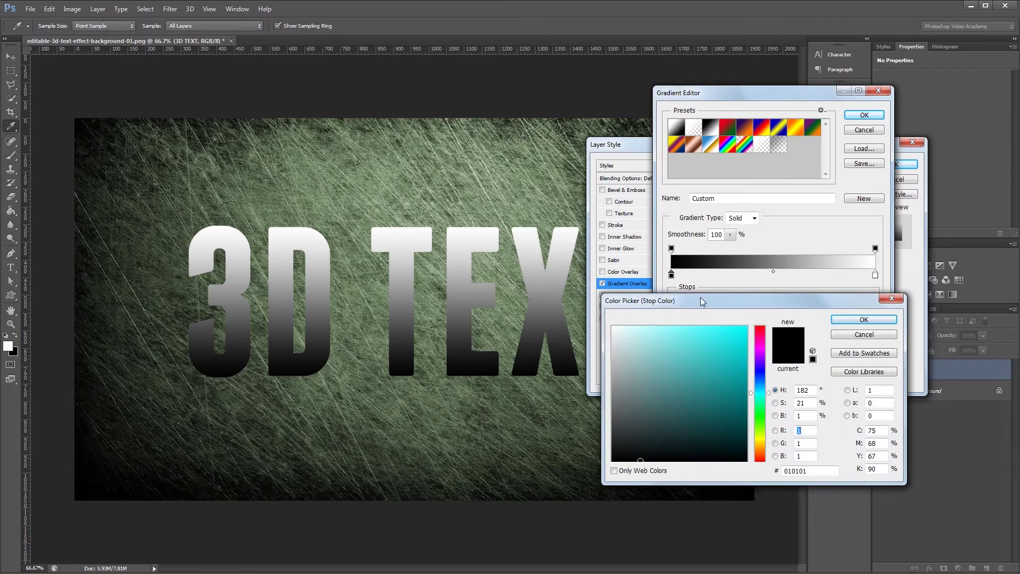
left_click(819, 471)
type("518351")
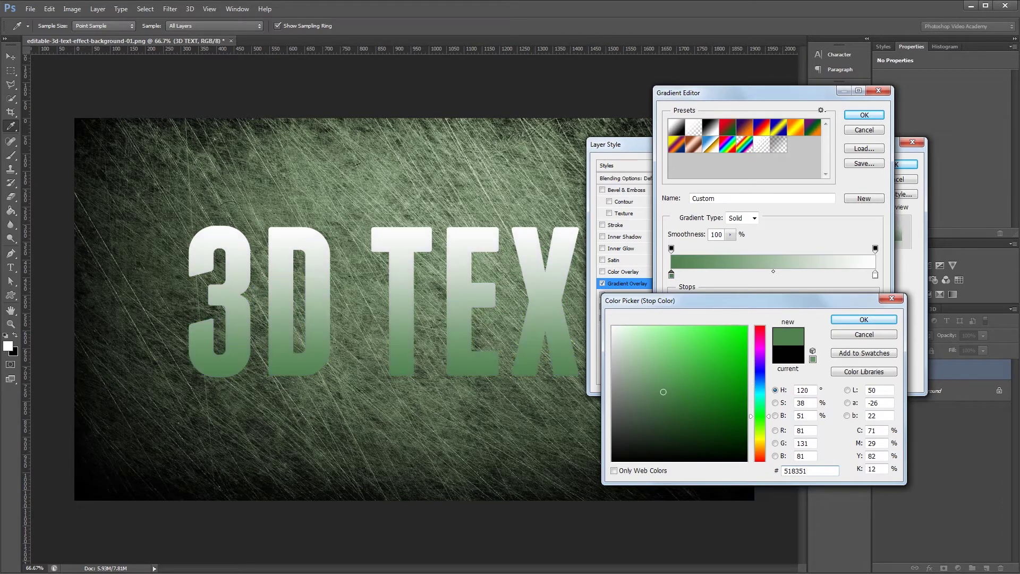
key("Return")
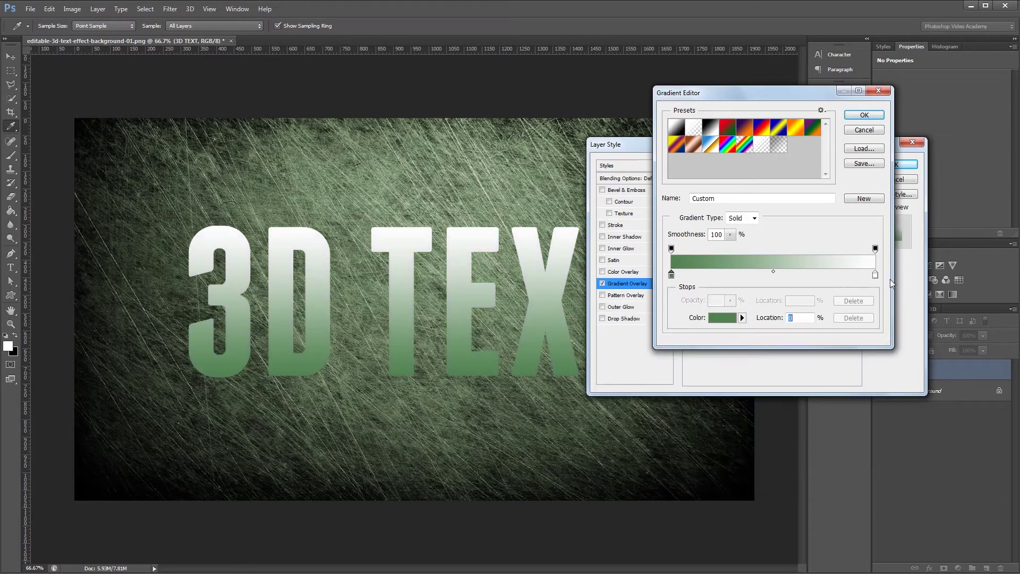
Set the right gradient stop to dark green #1a401a and accept the gradient.
left_click(874, 274)
double_click(875, 274)
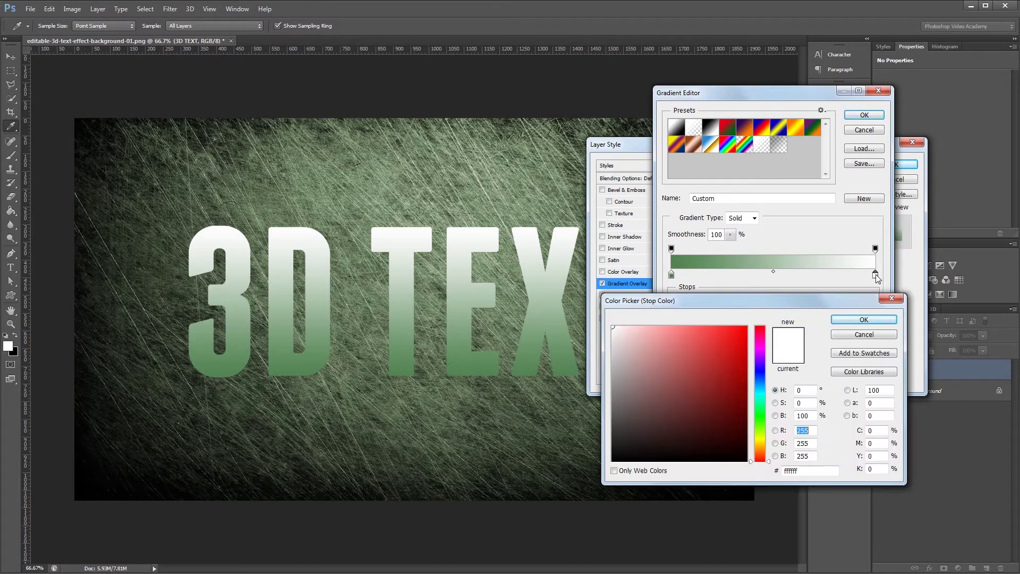
left_click(819, 470)
type("1a4")
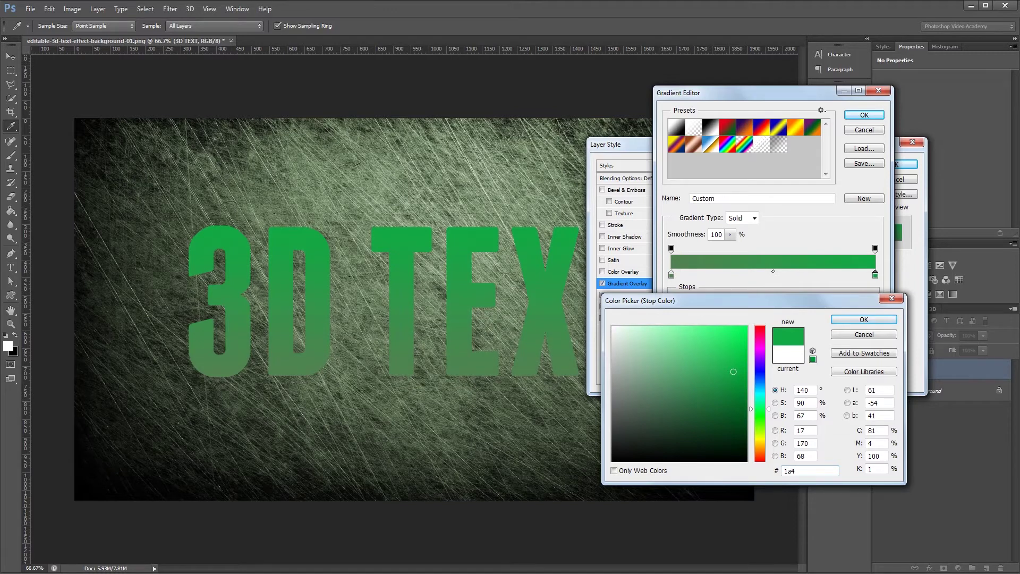
type("01a")
key("Return")
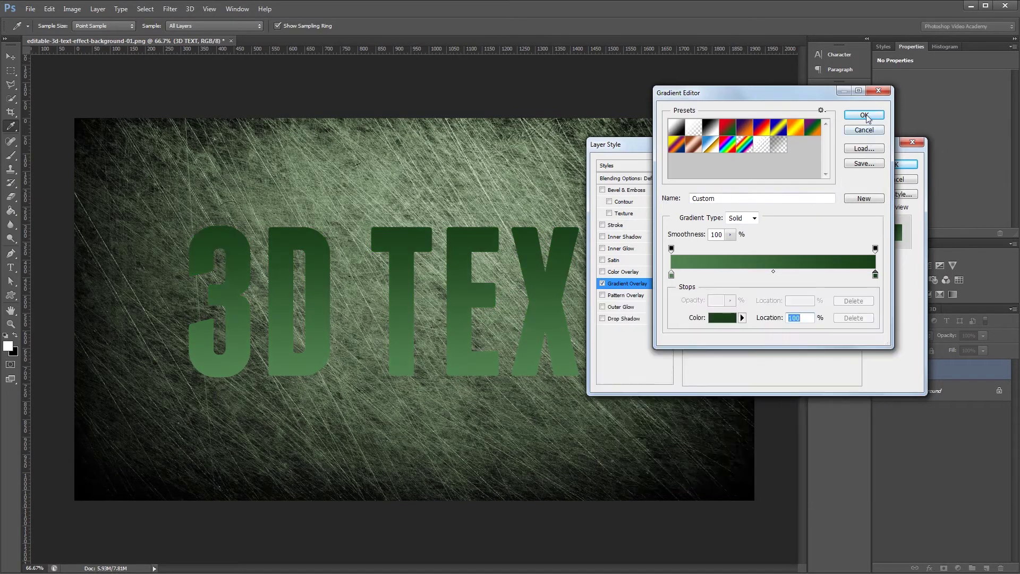
left_click(864, 115)
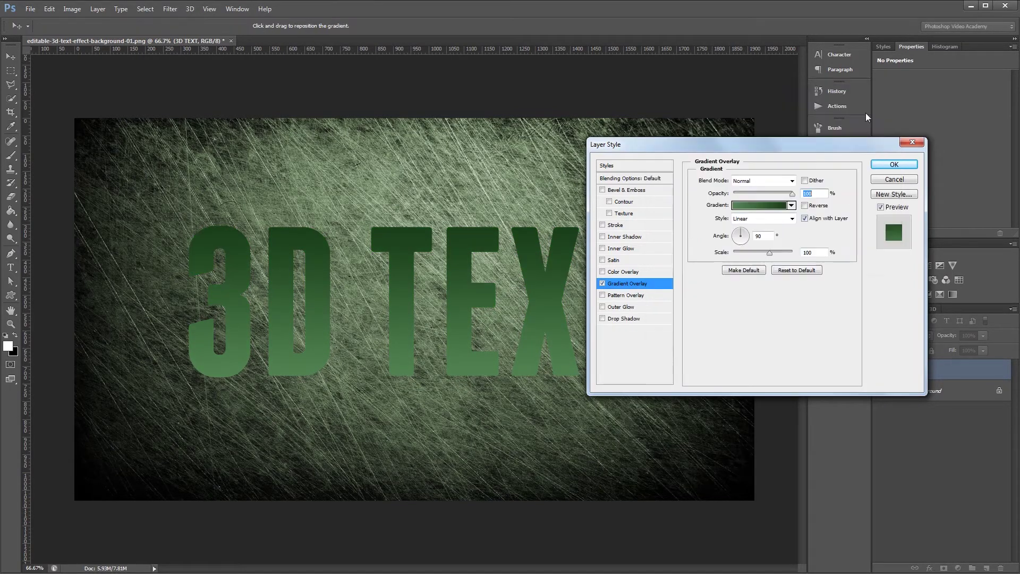
Add a Multiply drop shadow: 4% opacity, own 90° angle, 21 px distance, size 0.
left_click(620, 317)
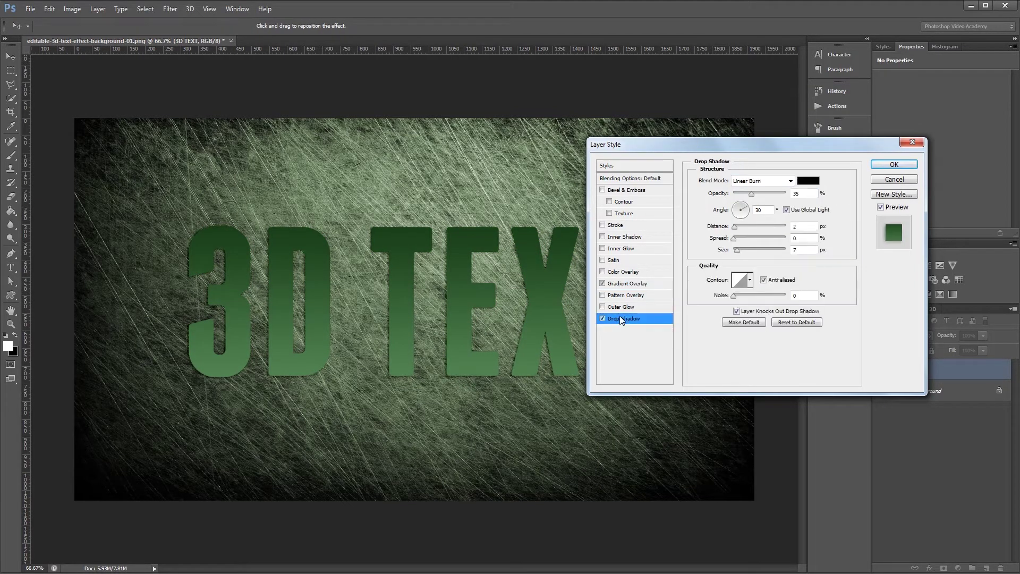
left_click(769, 181)
left_click(752, 225)
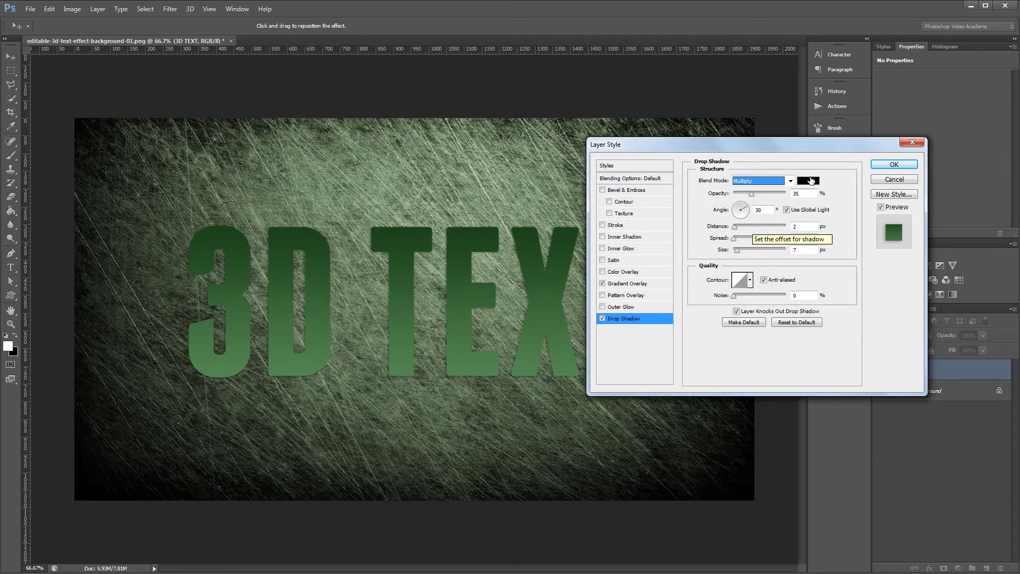
double_click(812, 192)
type("4")
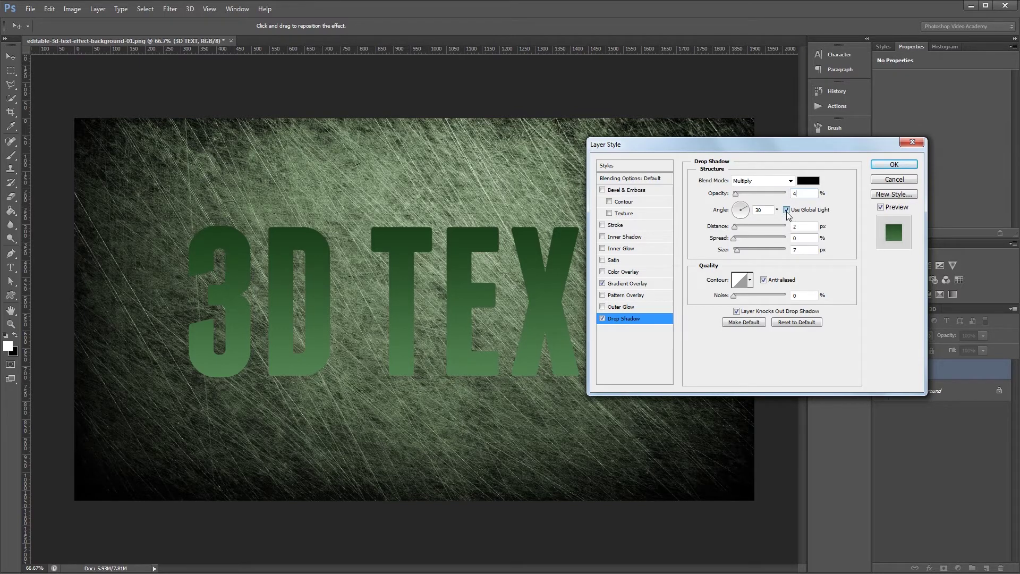
left_click(787, 209)
left_click(743, 215)
type("90")
key("Tab")
type("21")
left_click_drag(738, 251, 736, 254)
left_click(894, 164)
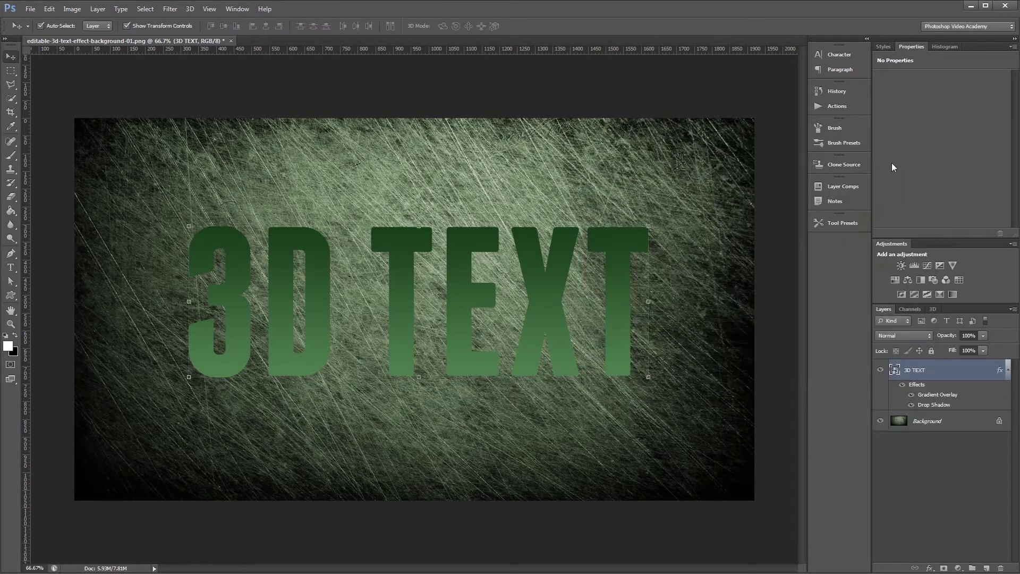
Run the 3D Up action repeatedly to stack upward-shifted copies of the text layer.
left_click(1009, 372)
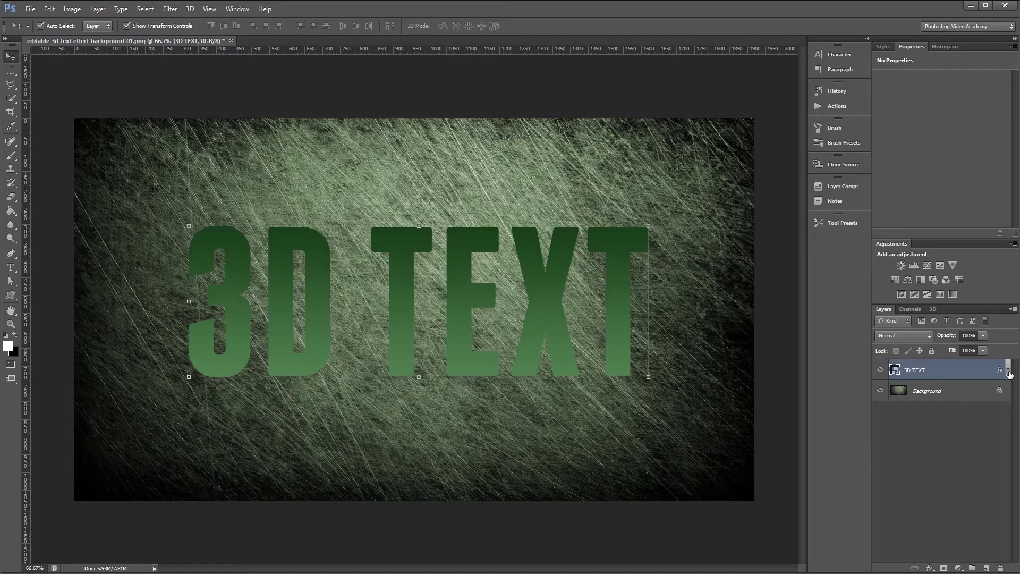
key("alt+Up")
key("alt+Up")
key("alt+Up")
key("alt+Up")
key("alt+Up")
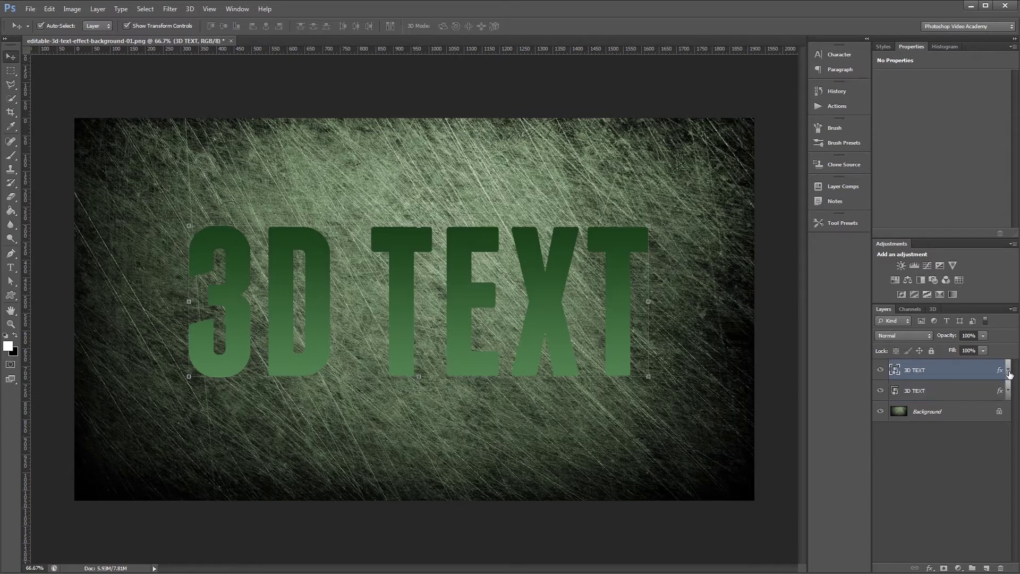
key("alt+Up")
key("alt+Up")
key("alt+Up")
key("alt+Up")
key("alt+Up")
key("alt+Up")
key("alt+Up")
key("alt+Up")
key("alt+Up")
key("alt+Up")
key("alt+Up")
key("alt+Up")
key("alt+Up")
key("alt+Up")
key("alt+Up")
key("alt+Up")
key("alt+Up")
key("alt+Up")
key("alt+Up")
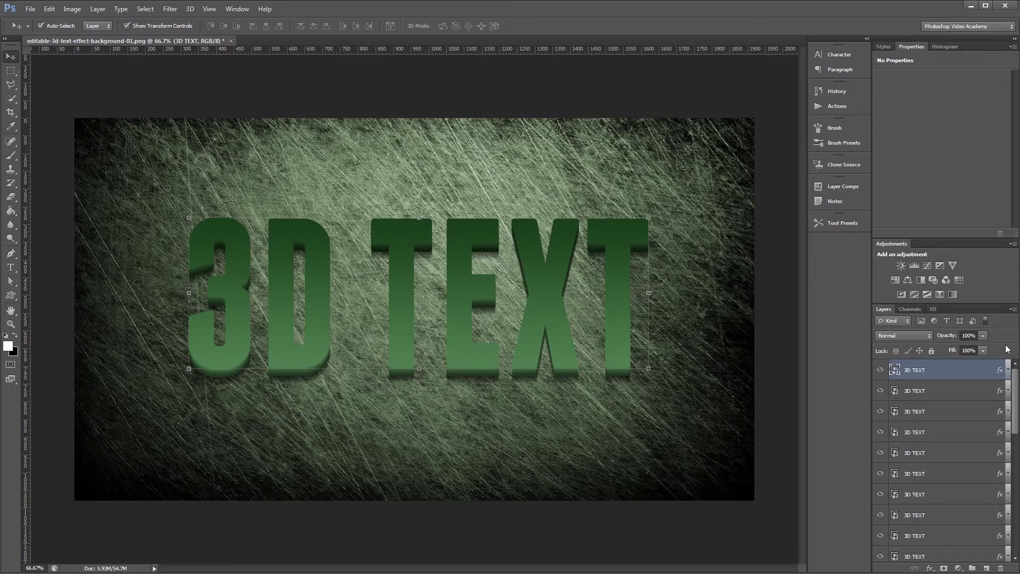
Clear the top text copy's layer style and add a new gradient overlay to it.
right_click(960, 370)
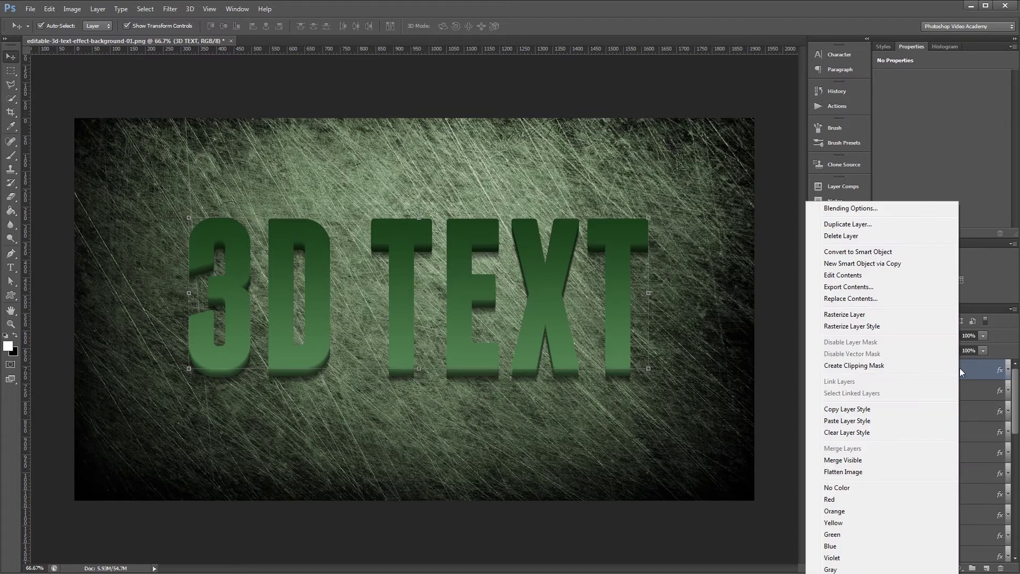
left_click(878, 432)
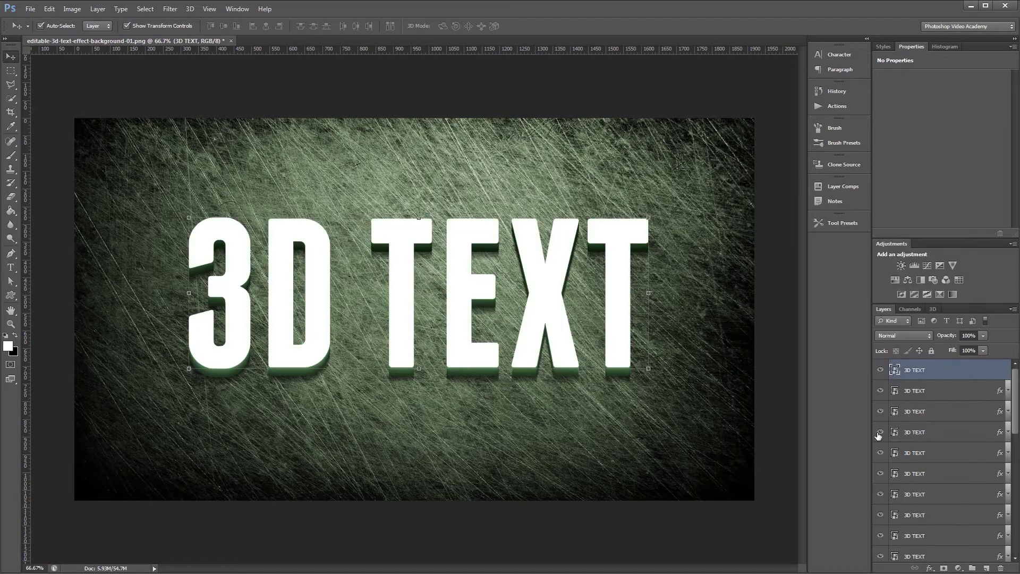
double_click(955, 372)
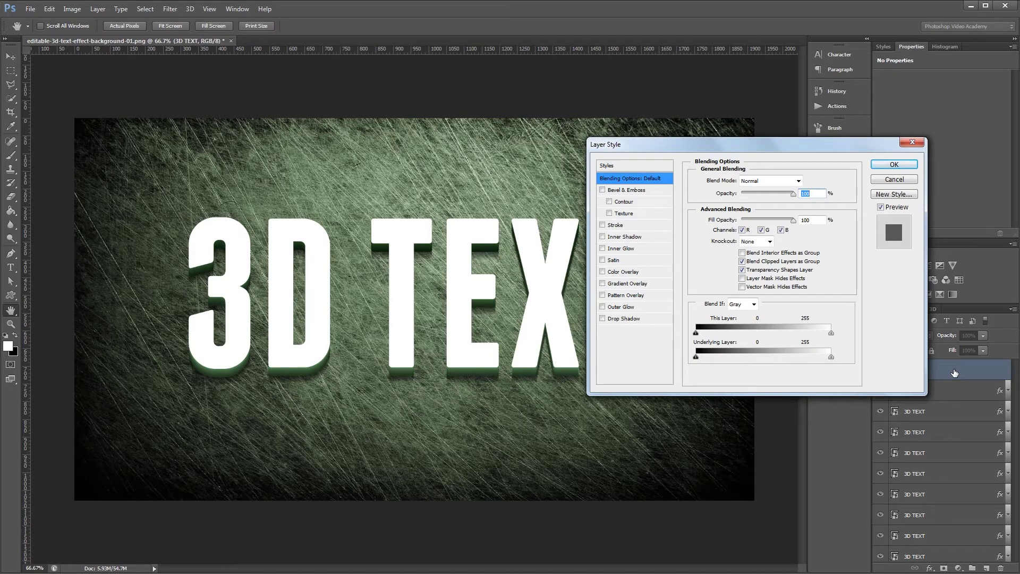
left_click(627, 284)
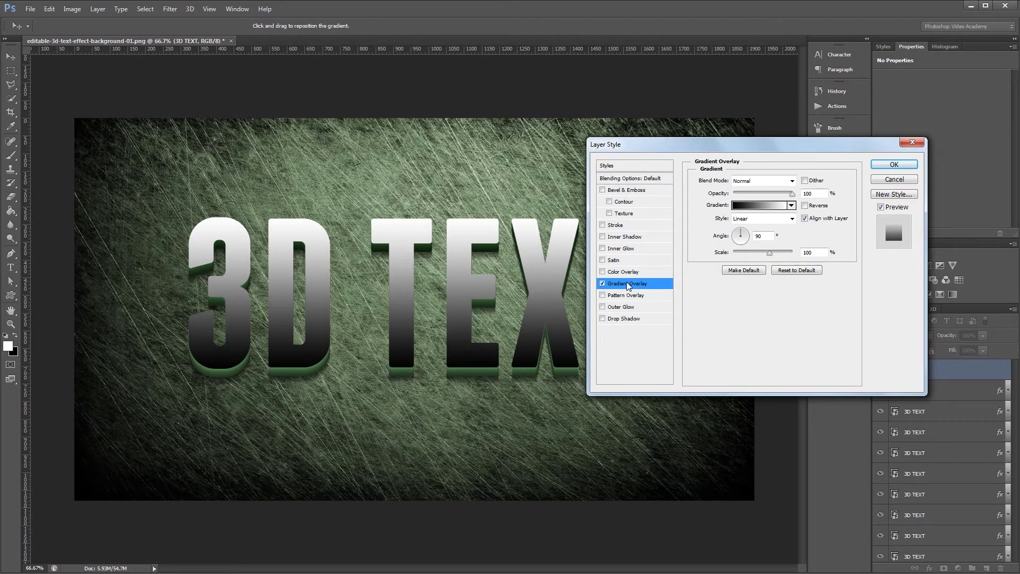
left_click(749, 207)
Set the gradient stops to light green 6dc96d on the left and 1b421b on the right.
double_click(671, 275)
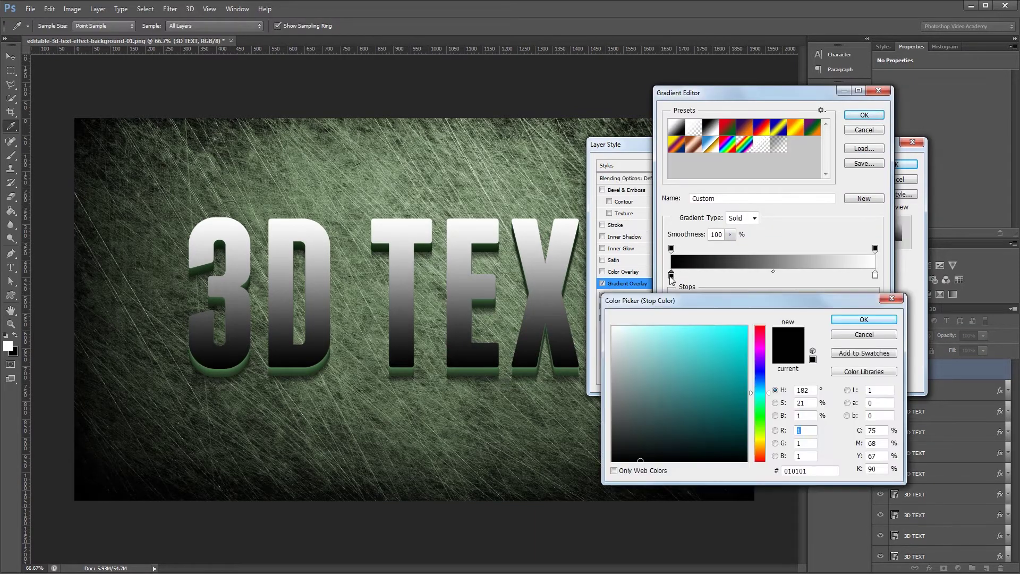
double_click(813, 471)
type("6dc")
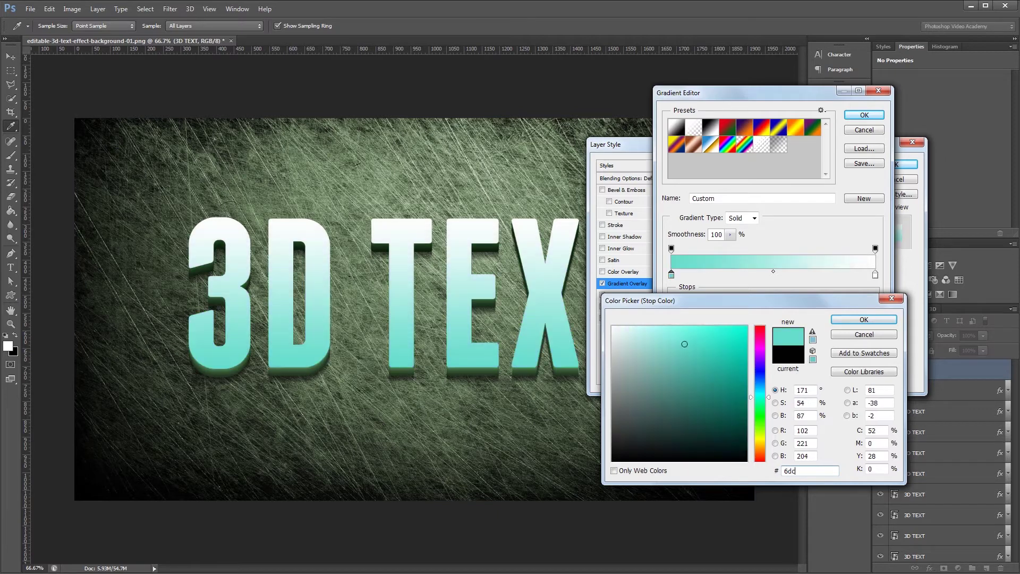
type("96d")
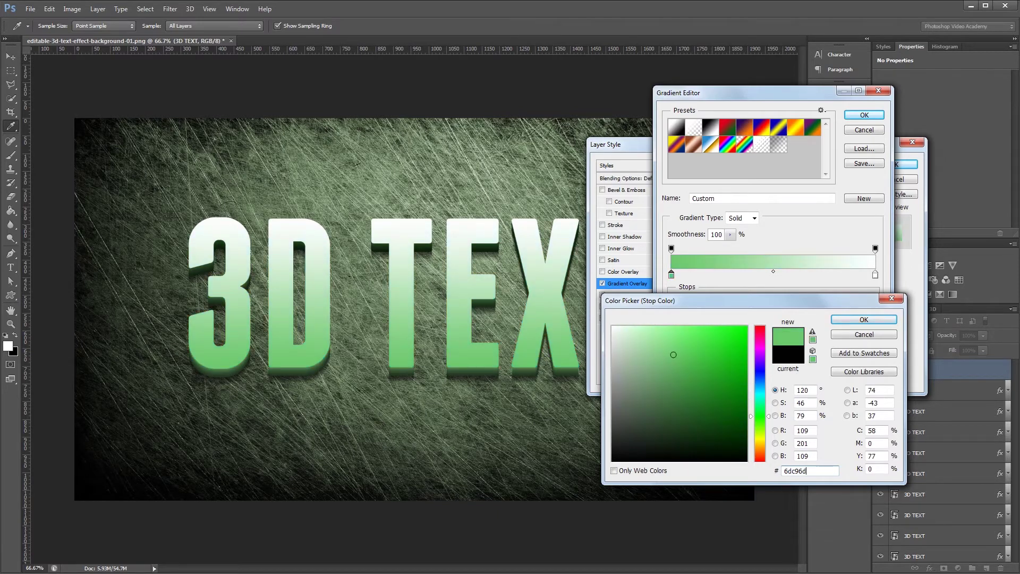
key("Return")
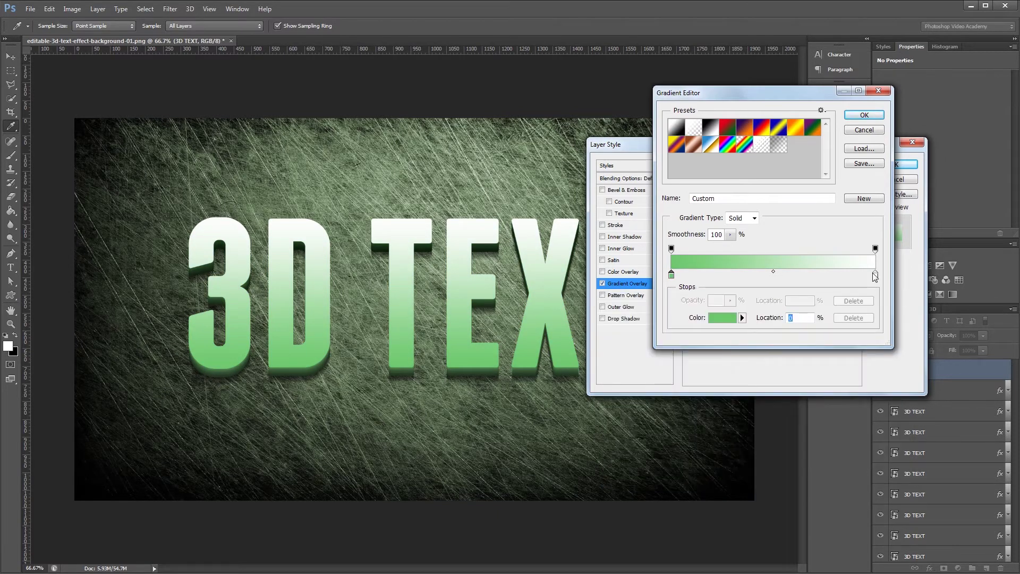
double_click(874, 275)
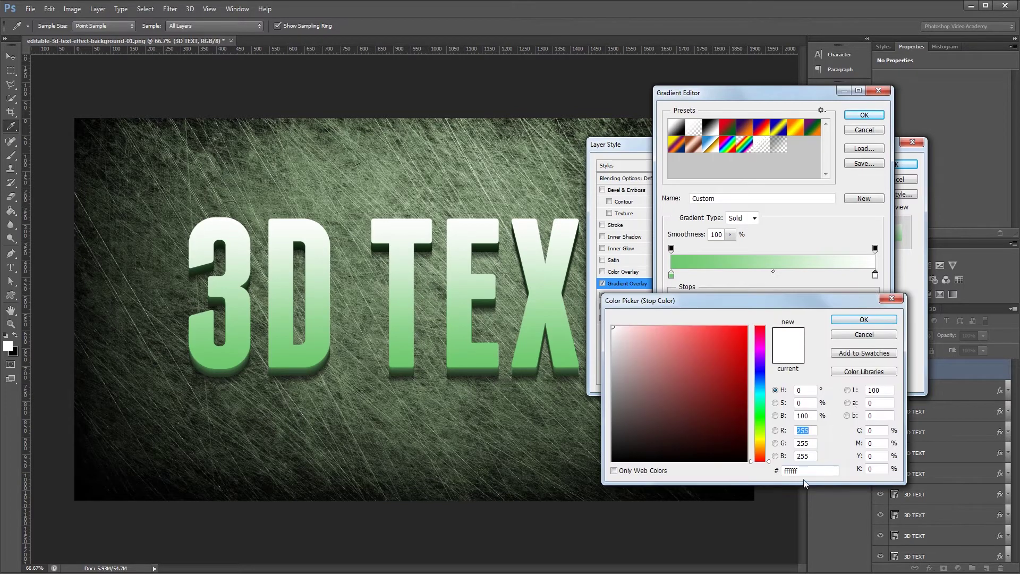
double_click(783, 471)
type("1b421b")
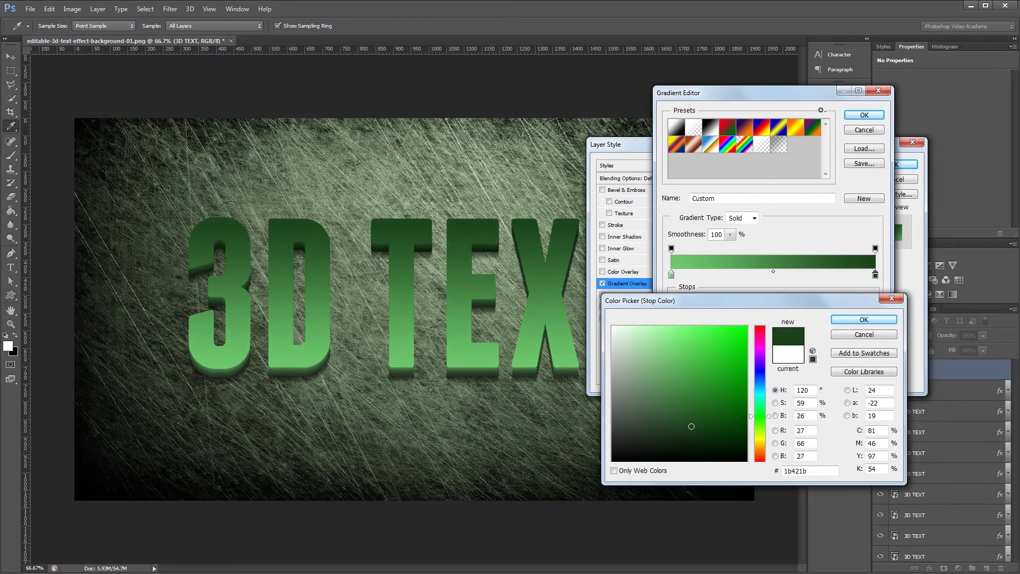
key("Return")
key("Return")
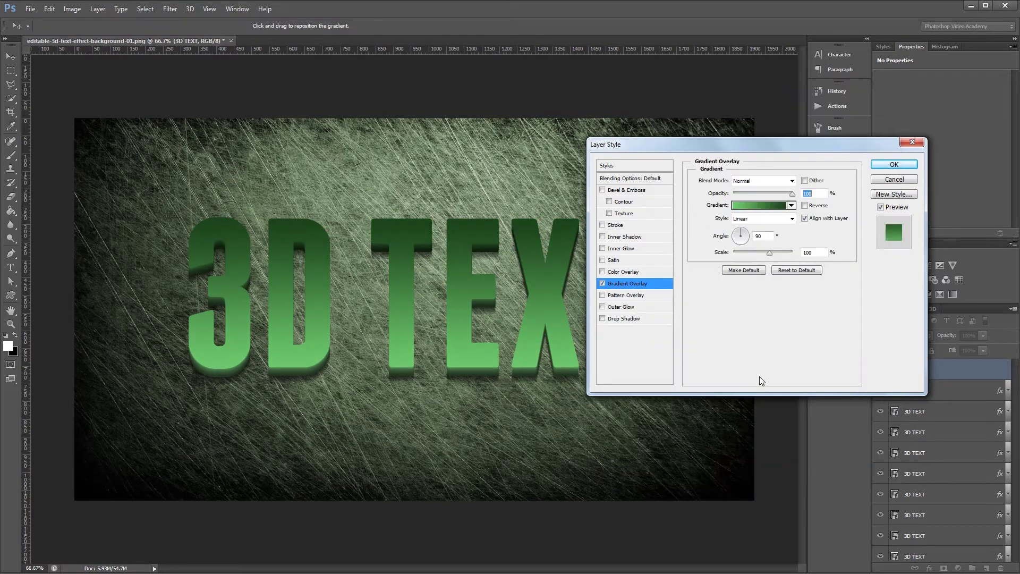
Add a white Overlay inner shadow with its own -60° angle and size 0.
left_click(626, 237)
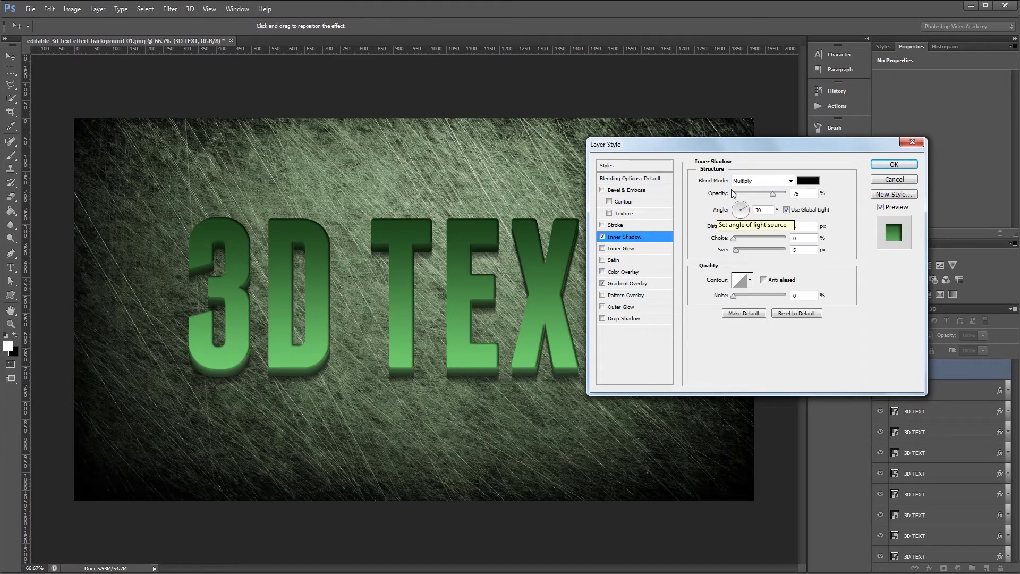
left_click(763, 181)
left_click(758, 319)
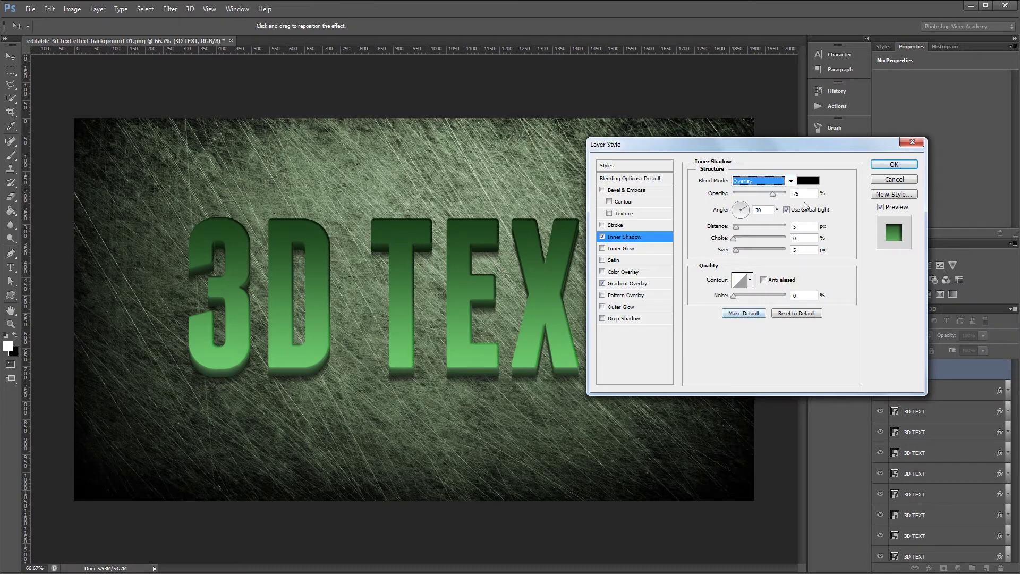
left_click(808, 180)
left_click_drag(670, 362, 587, 301)
key("Return")
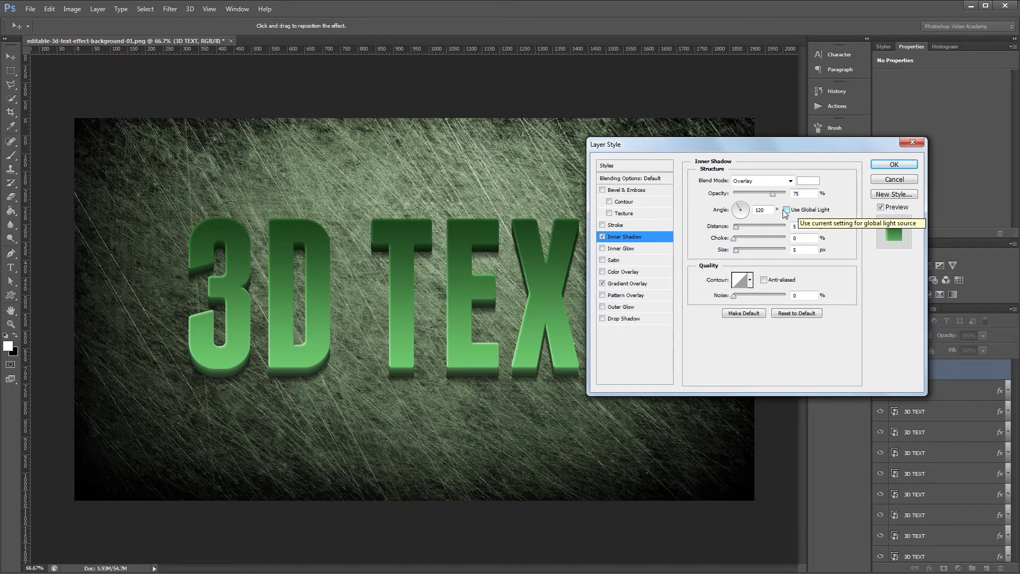
left_click(799, 211)
type("-60")
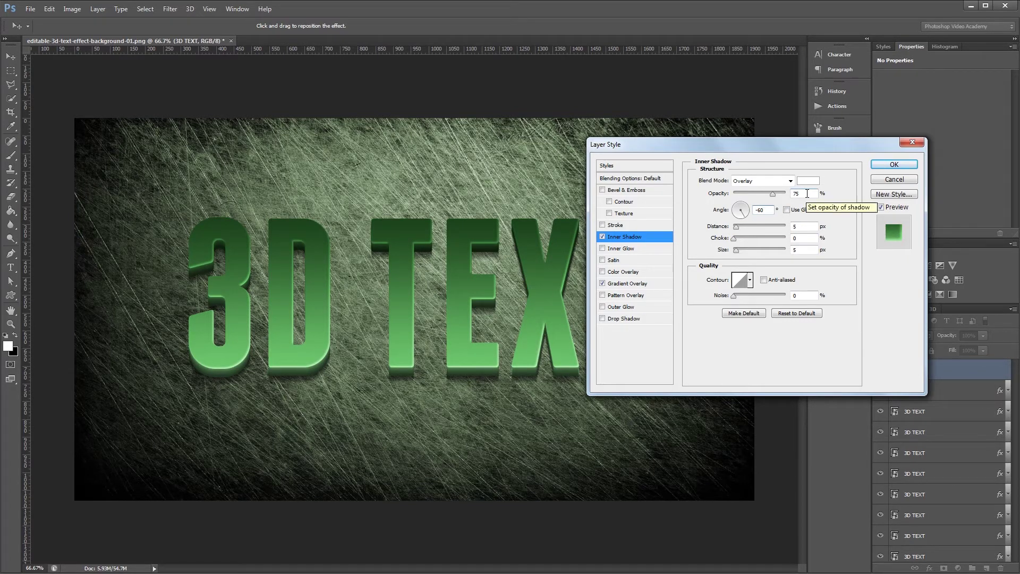
left_click(804, 227)
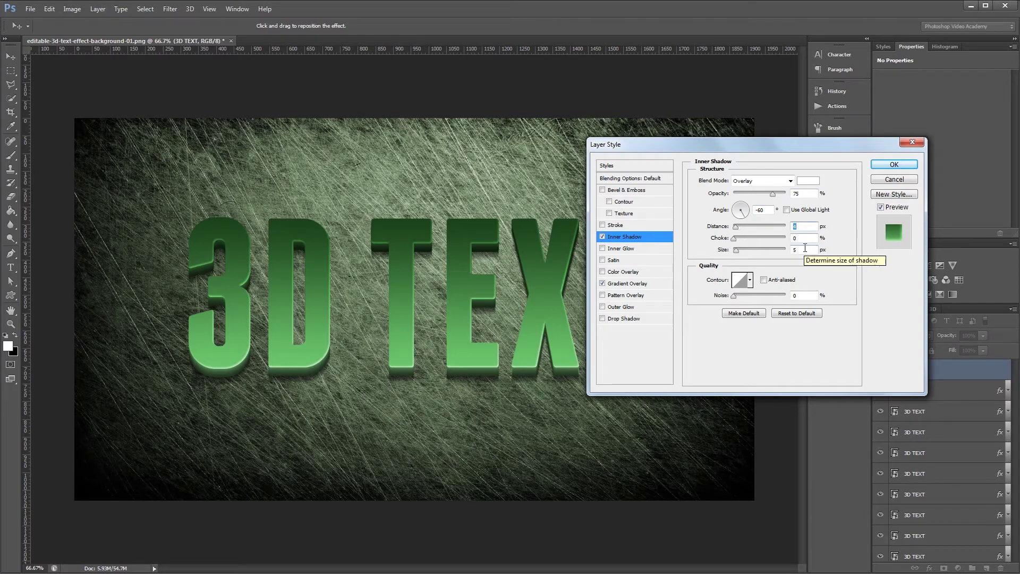
double_click(805, 247)
type("0")
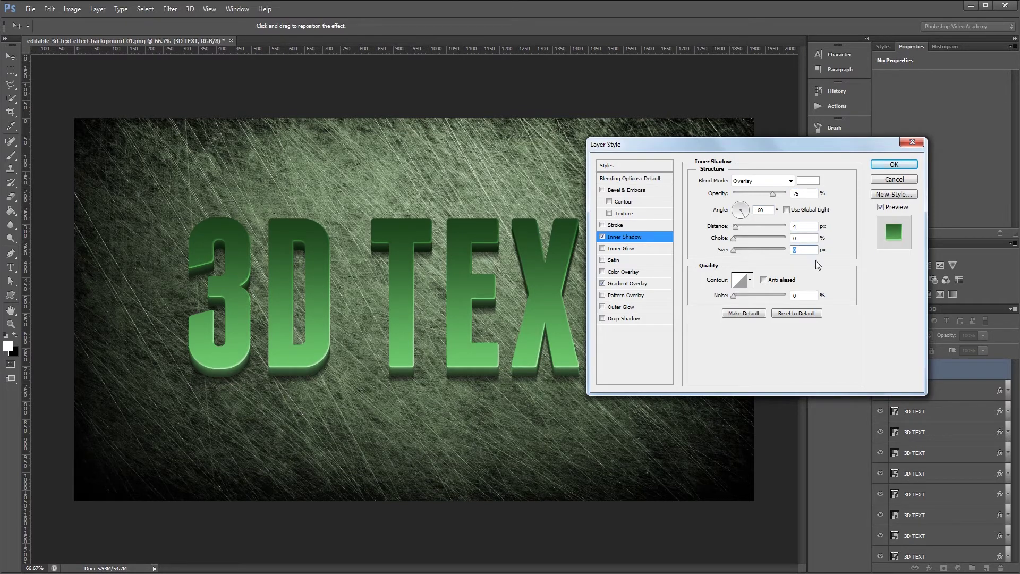
left_click(616, 260)
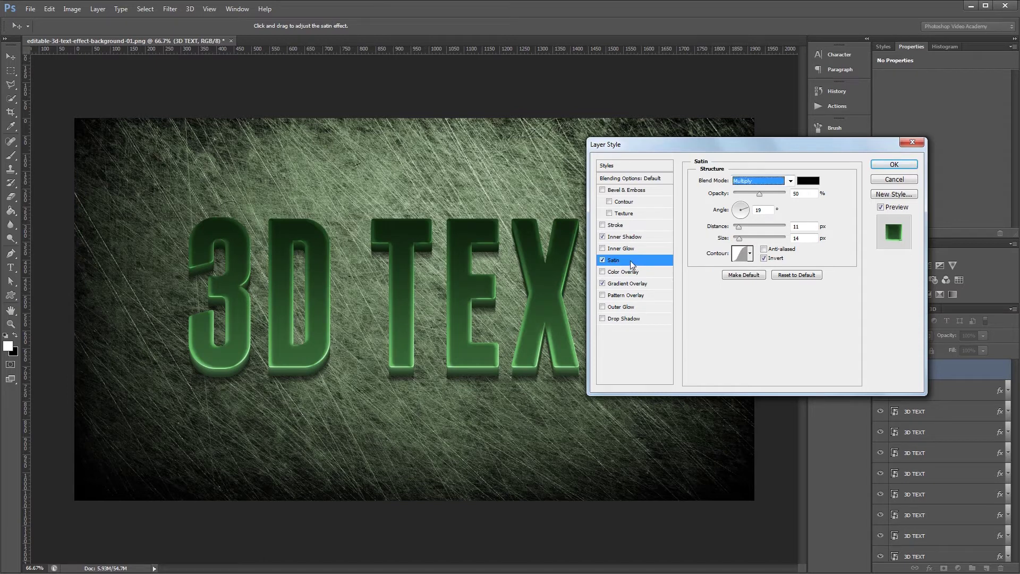
Turn on a white Overlay satin at 25% opacity.
left_click(757, 182)
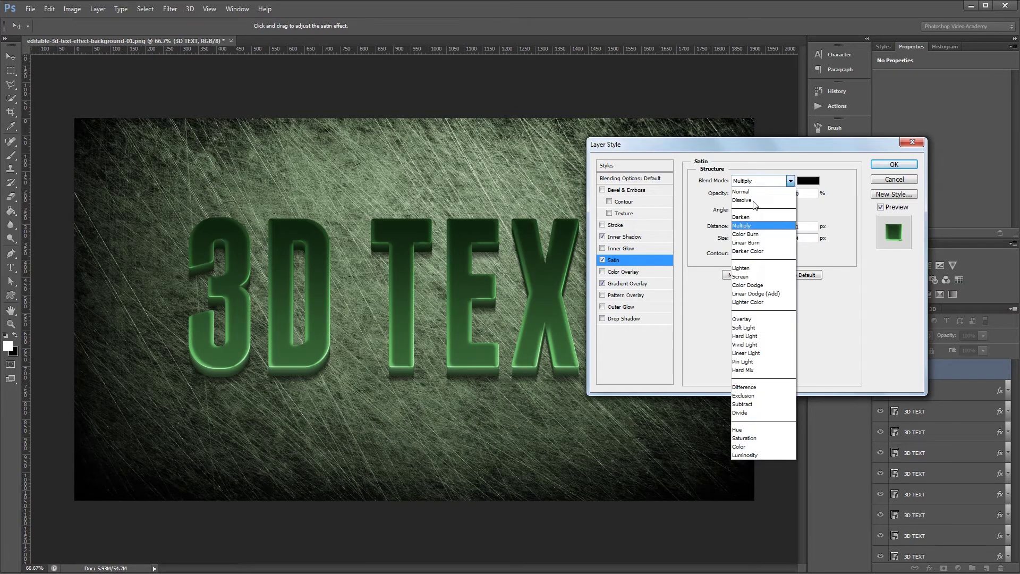
left_click(743, 323)
left_click(808, 180)
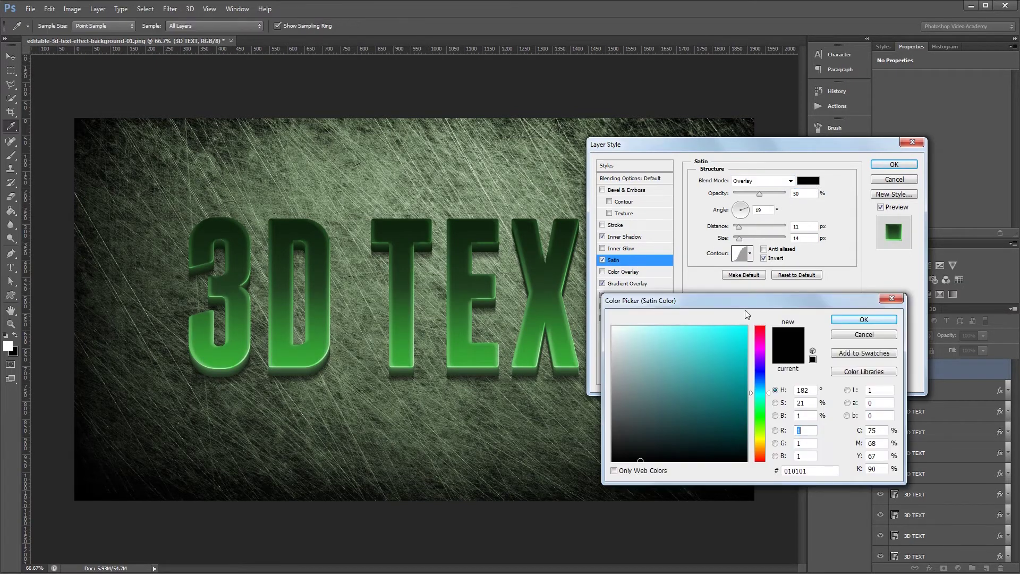
left_click(866, 321)
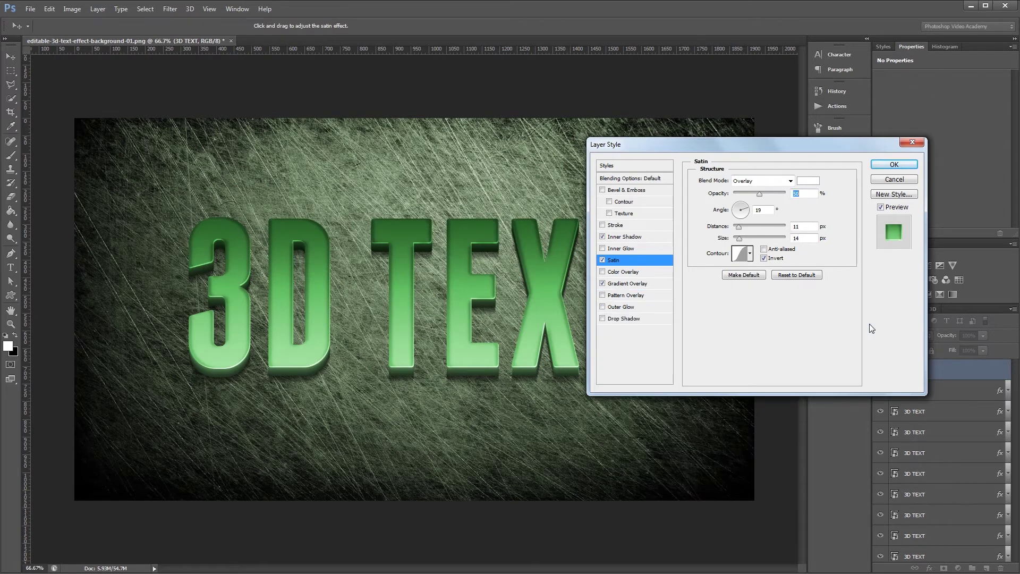
type("25")
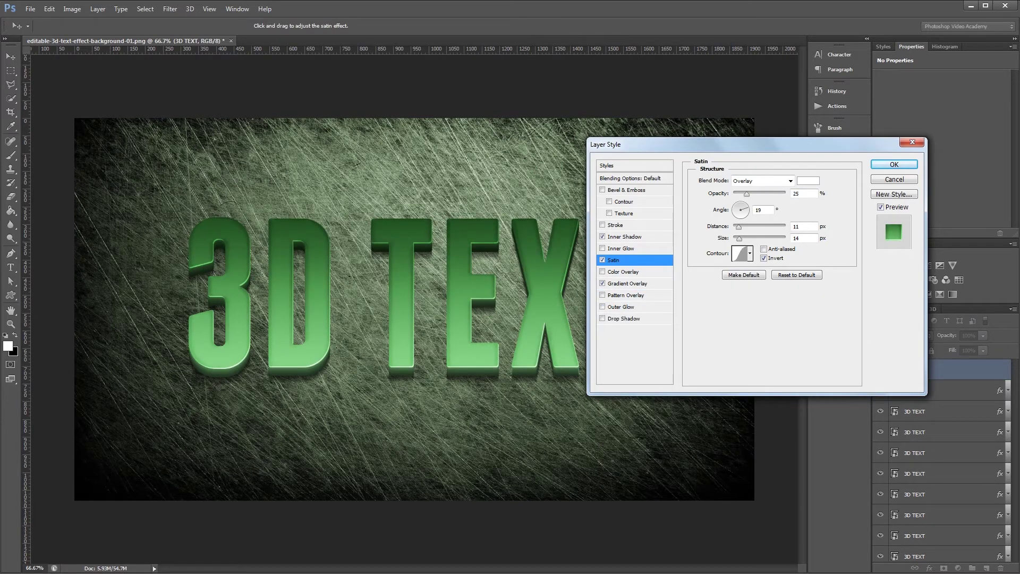
Set the satin angle to 92°, distance 90, size 120, with the Gaussian contour.
double_click(759, 211)
type("92")
double_click(795, 227)
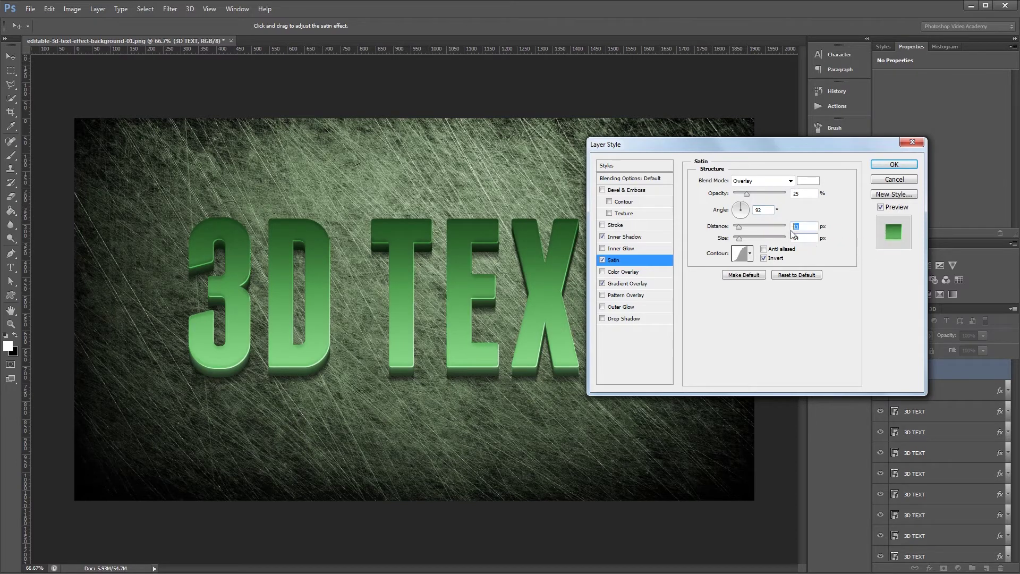
type("90")
key("Tab")
type("120")
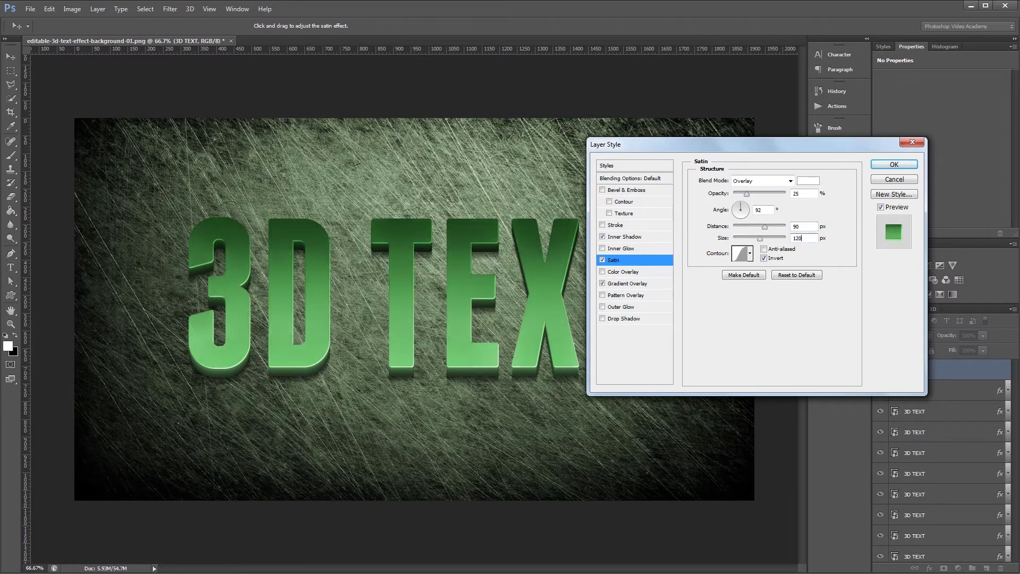
left_click(750, 255)
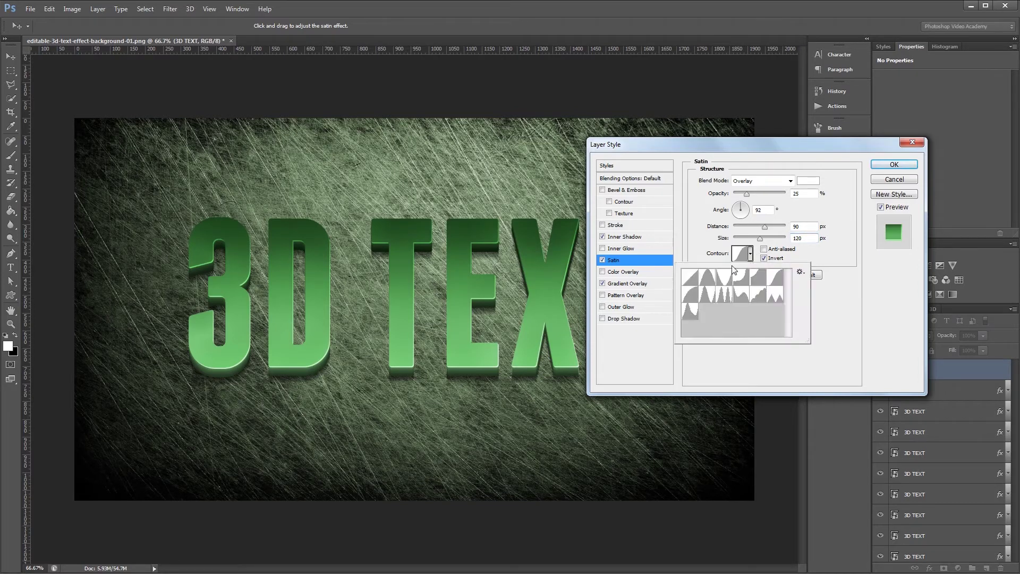
double_click(782, 280)
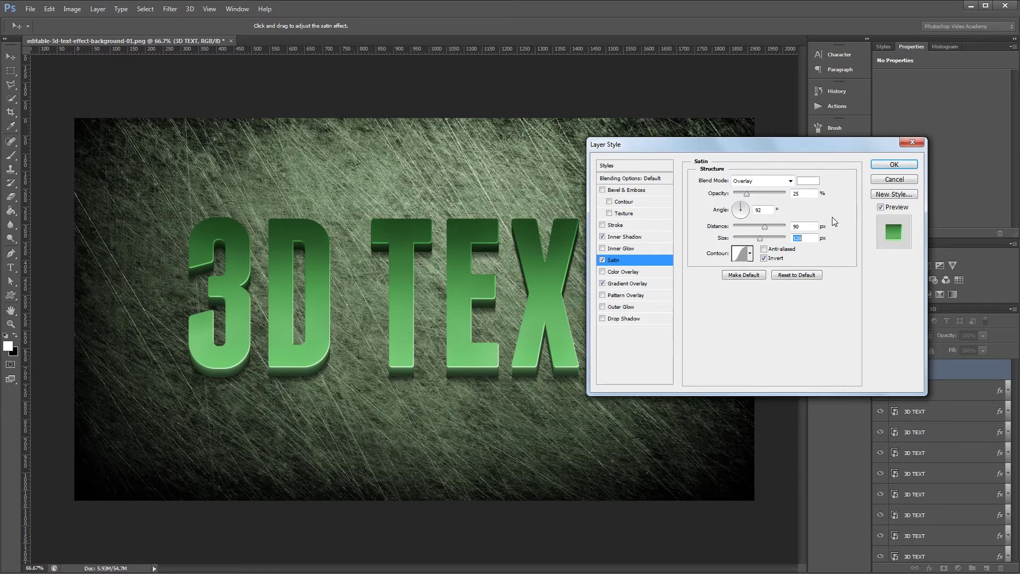
Enable a drop shadow with Overlay blend mode at 50% opacity.
left_click(627, 321)
left_click(755, 181)
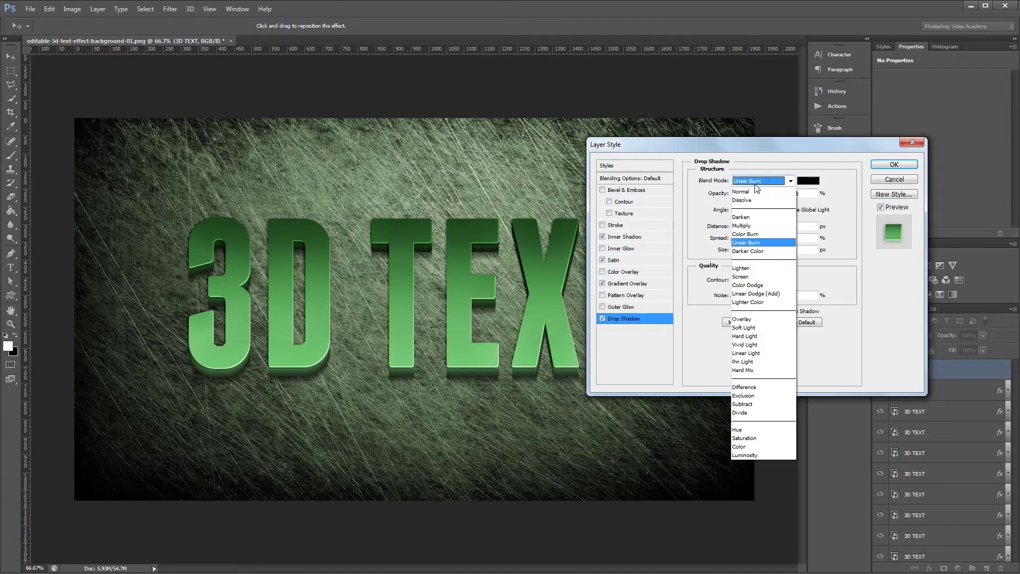
left_click(743, 319)
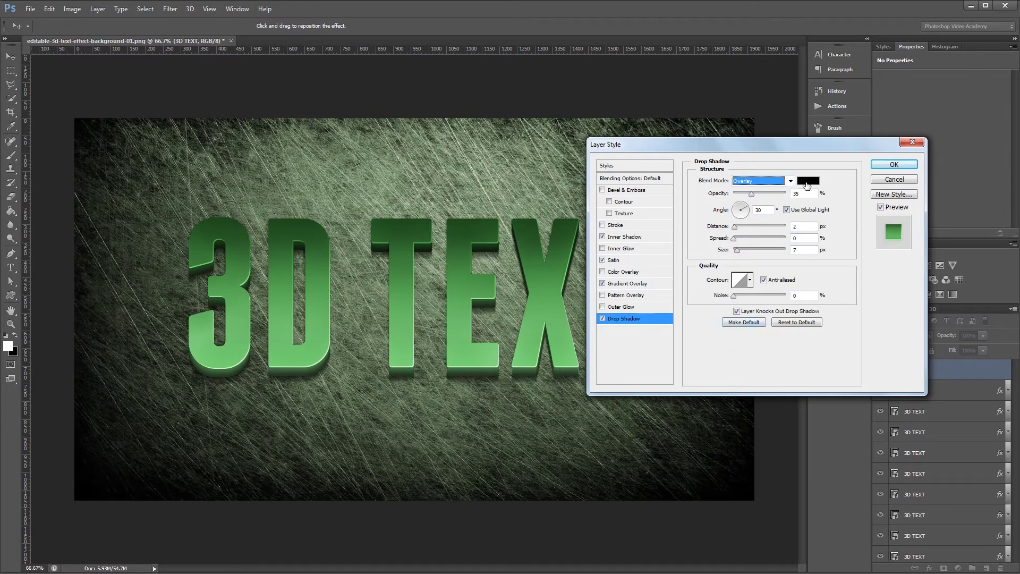
key("Tab")
type("50")
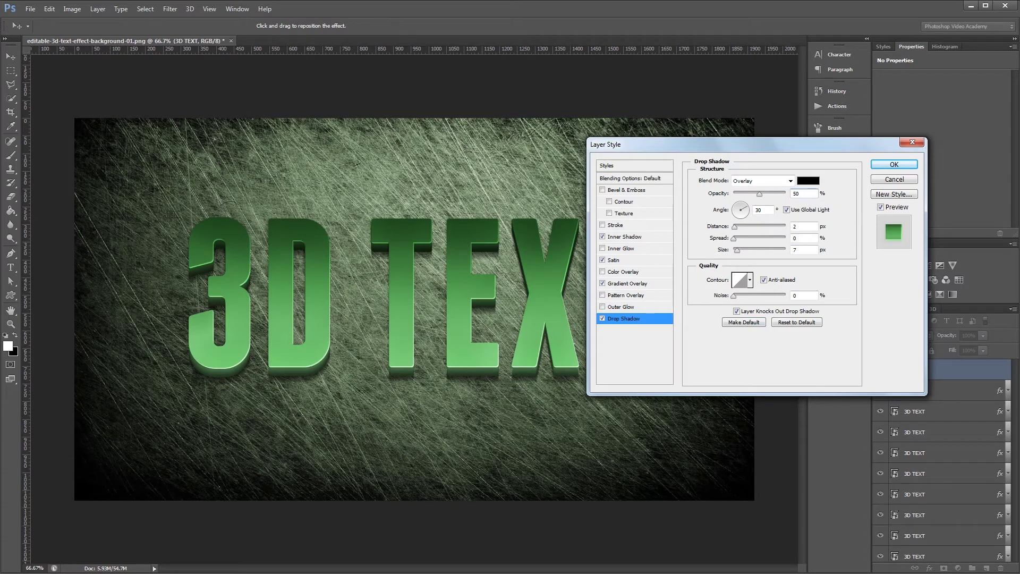
Give the drop shadow its own 90° angle, distance 20 and size 35, then confirm.
left_click(786, 209)
left_click(770, 209)
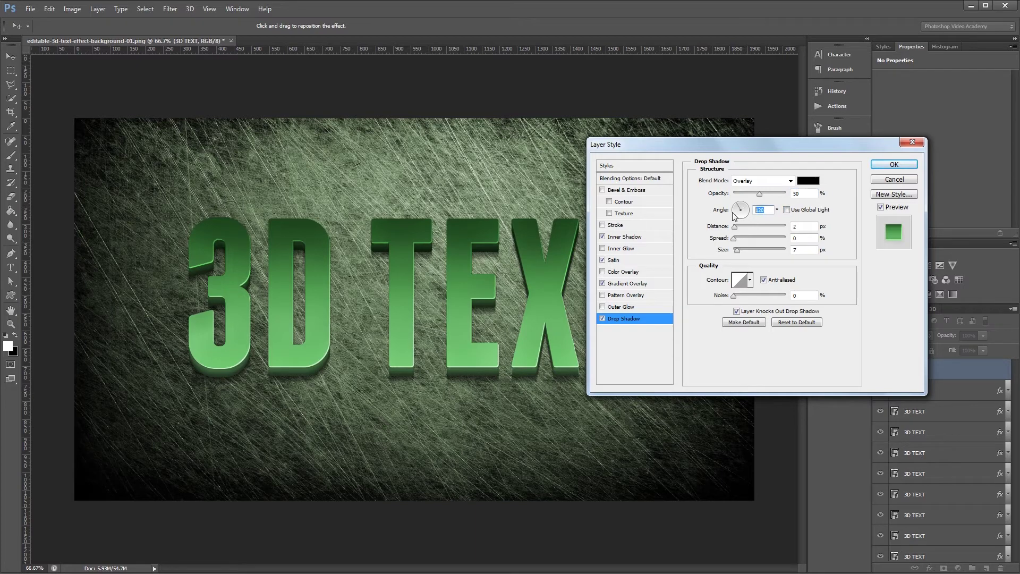
type("90")
left_click(804, 227)
type("0")
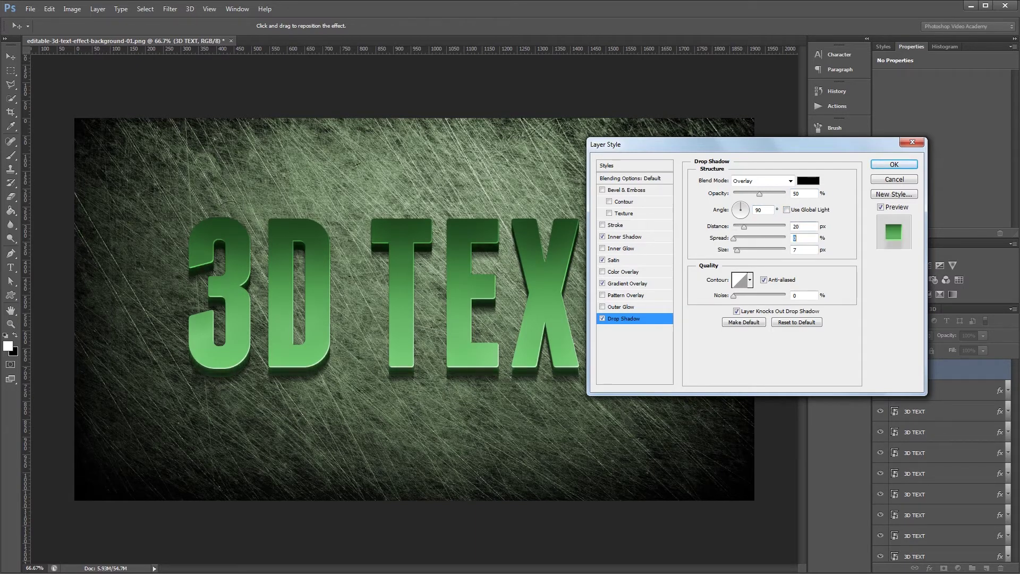
key("Tab")
type("35")
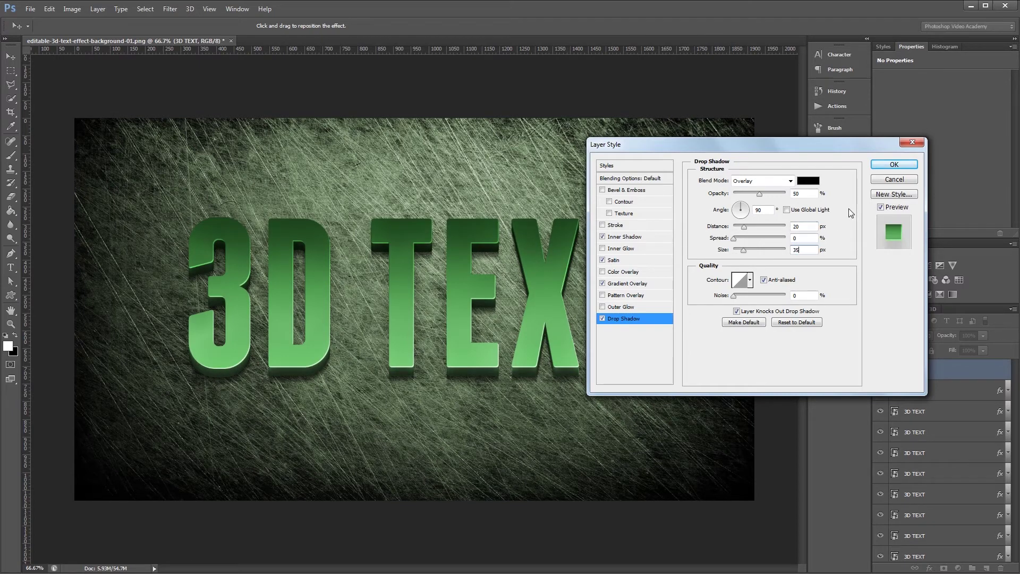
left_click(895, 165)
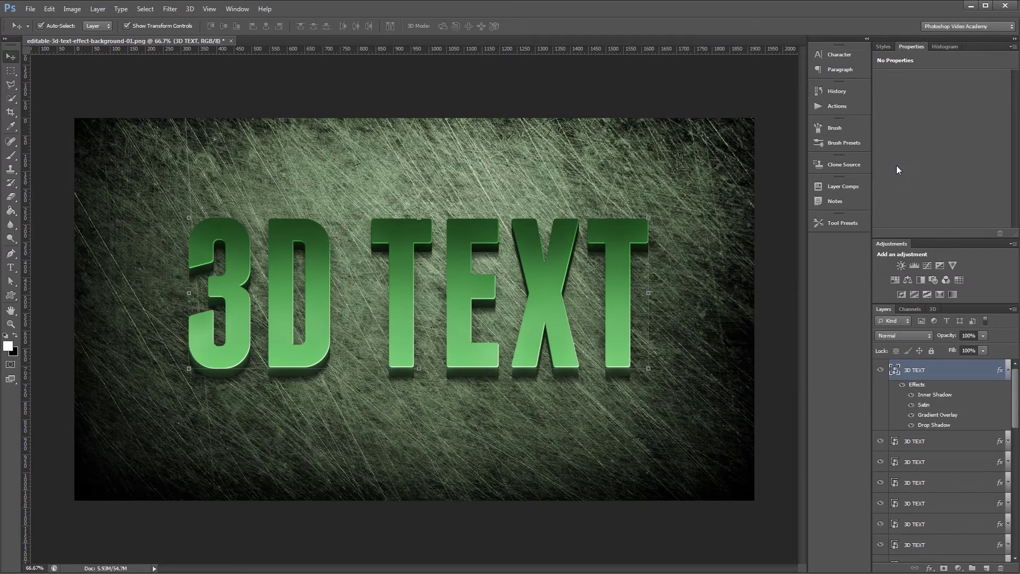
Inside the smart object, replace the 3D TEXT wording with NEATO.
double_click(894, 370)
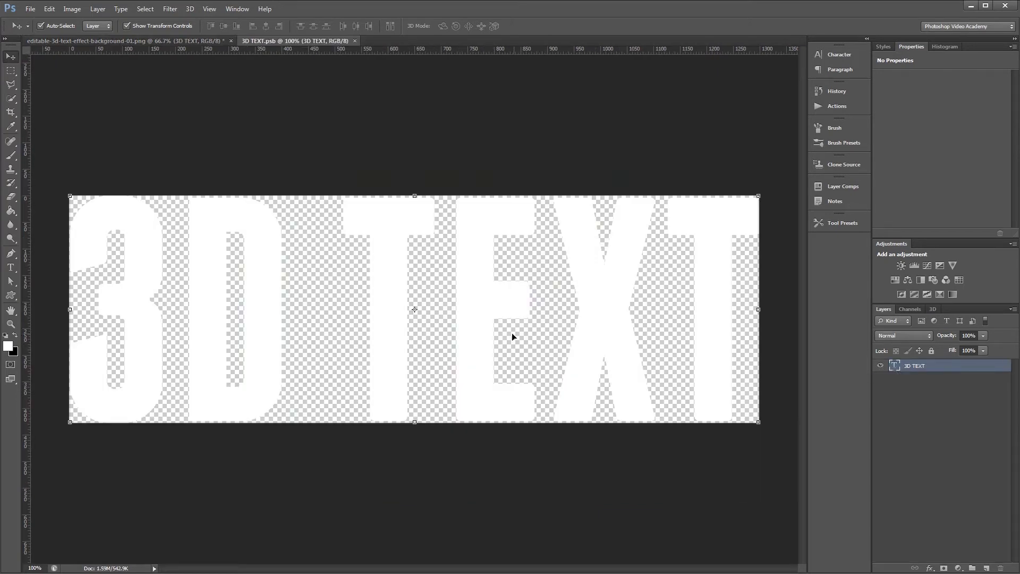
double_click(457, 329)
key("ctrl+a")
type("NEATO")
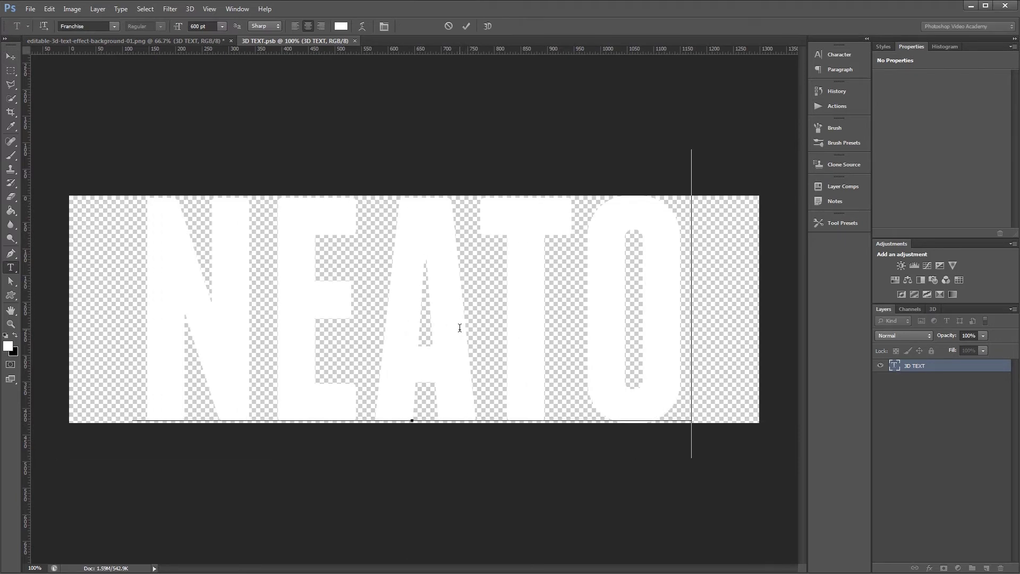
key("ctrl+Return")
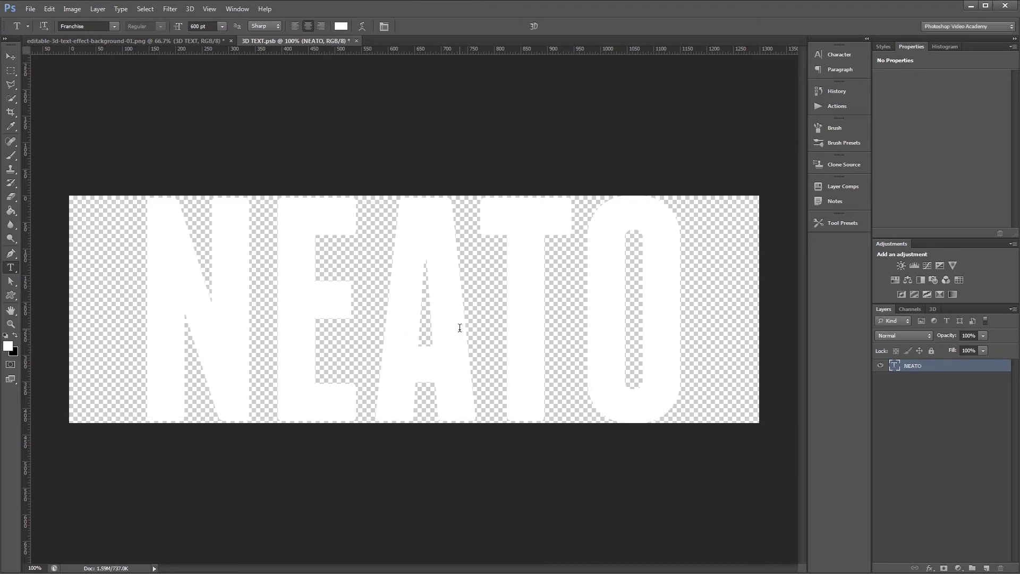
Save and close the smart object, returning to the main design with the Move tool.
key("ctrl+s")
key("ctrl+w")
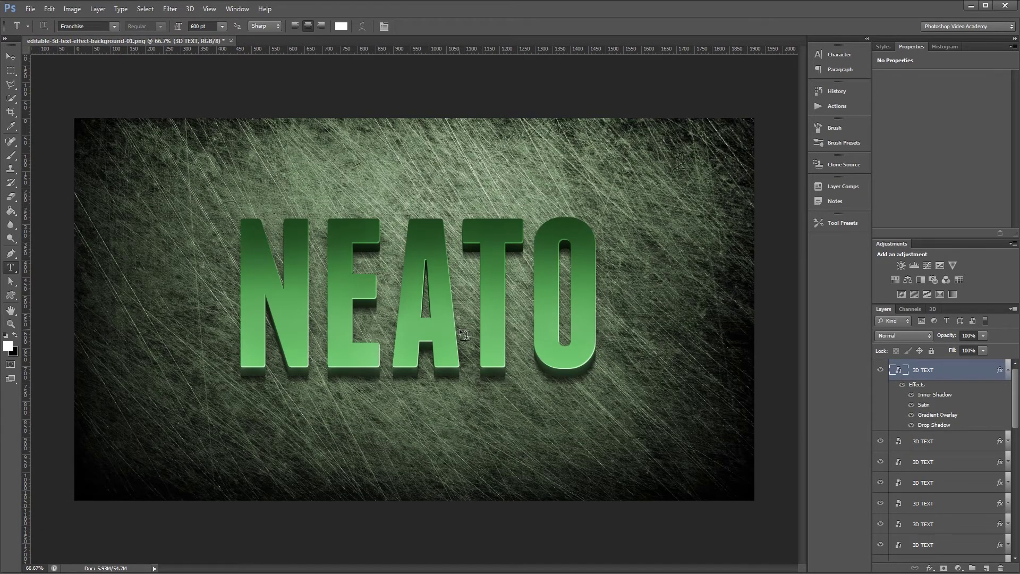
key("v")
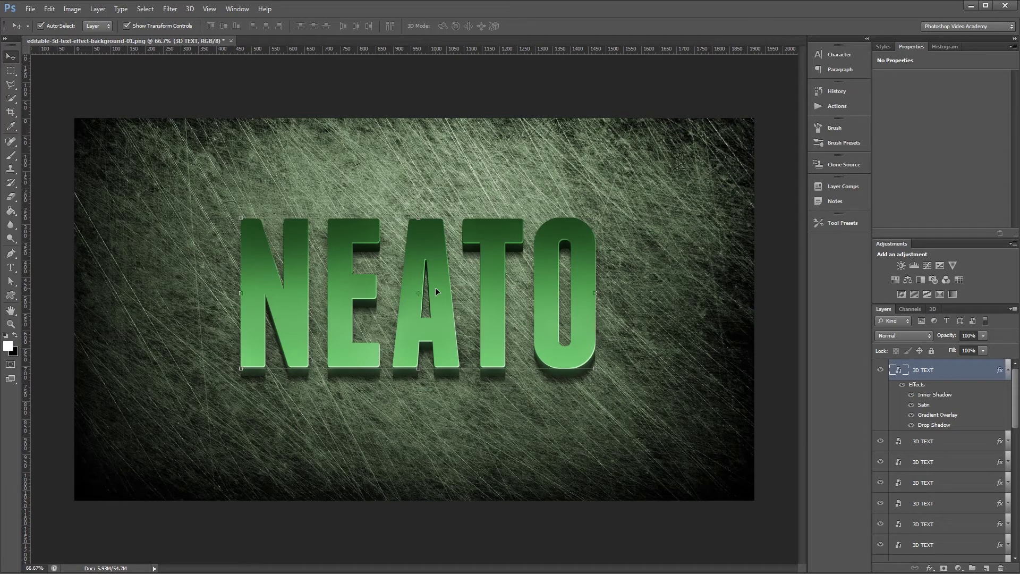
In the smart object, hide NEATO and draw a centred ornamental heart custom shape.
double_click(898, 372)
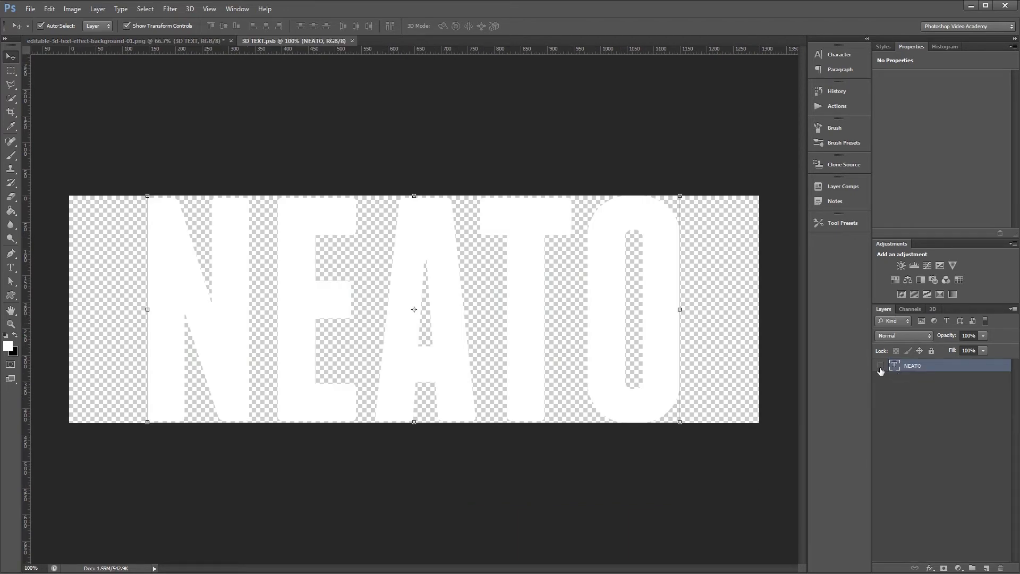
left_click(881, 367)
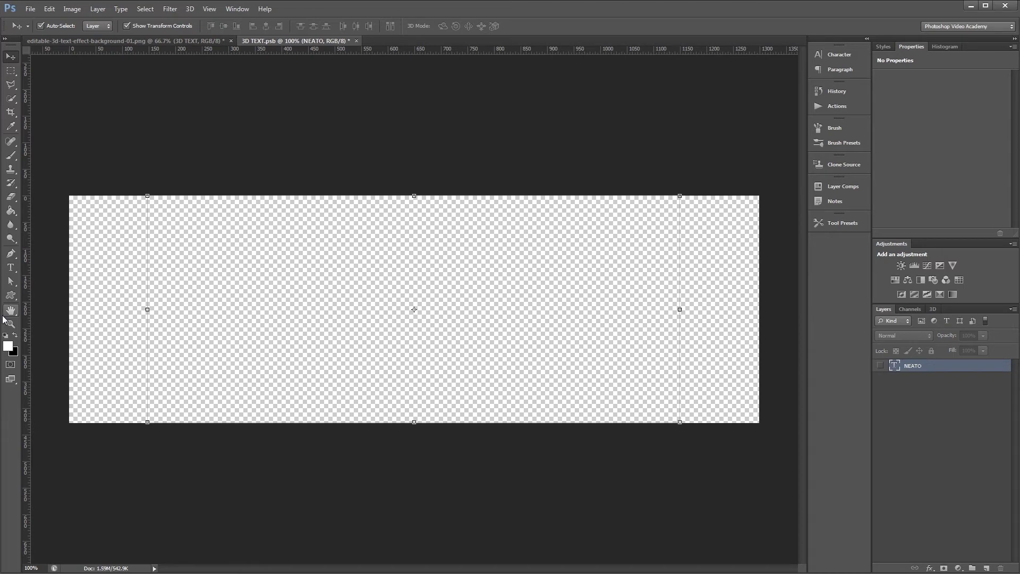
left_click(12, 297)
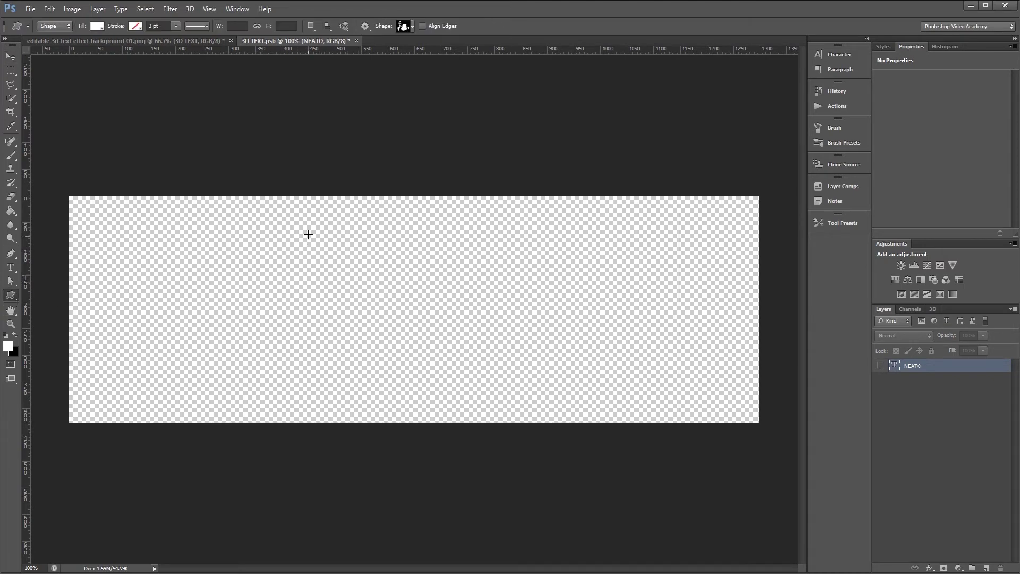
left_click_drag(308, 234, 547, 381)
key("v")
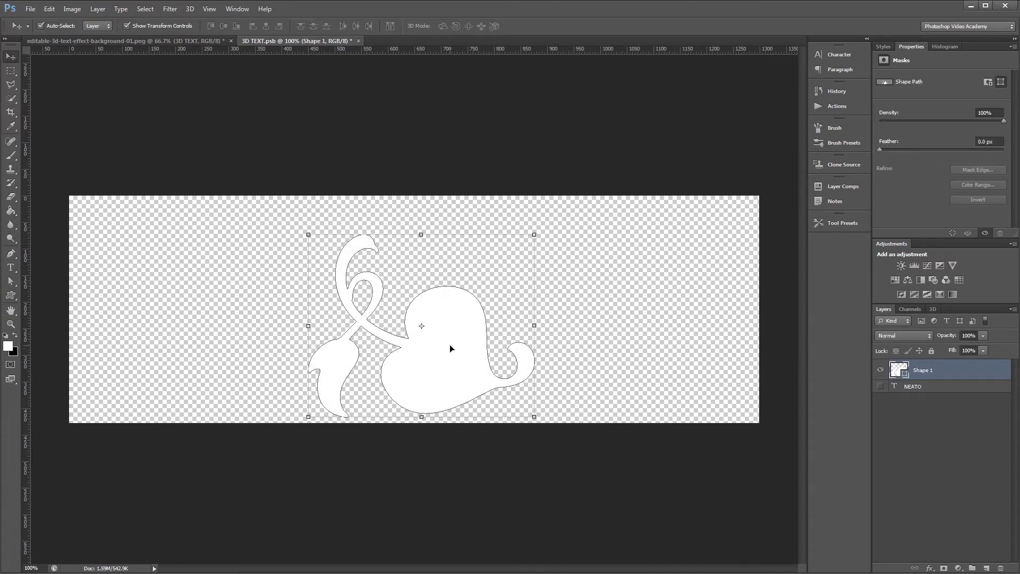
left_click_drag(450, 344, 458, 324)
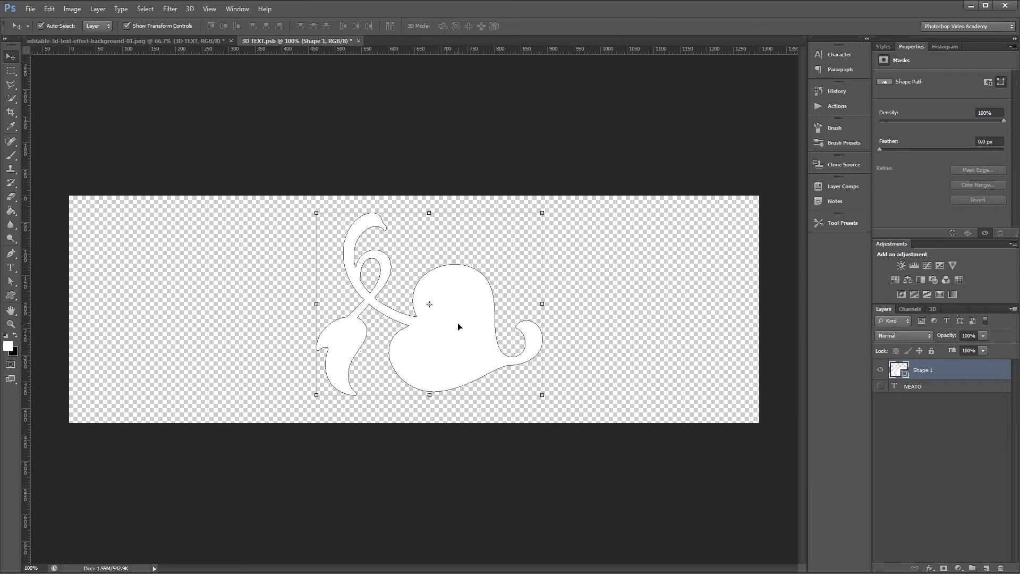
Save and close the smart object, then deselect the layer in the main design.
key("ctrl+s")
key("ctrl+w")
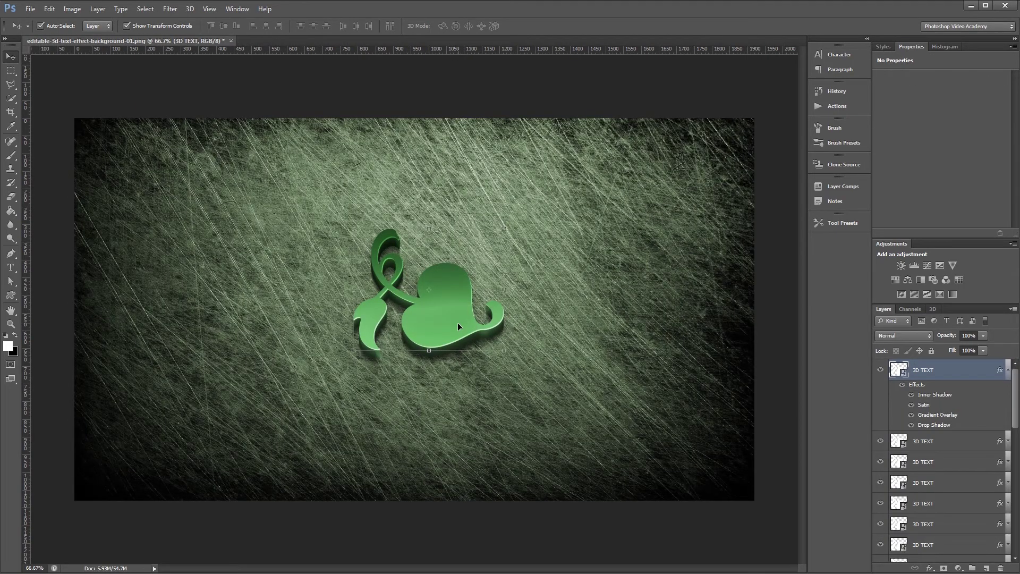
left_click(410, 94)
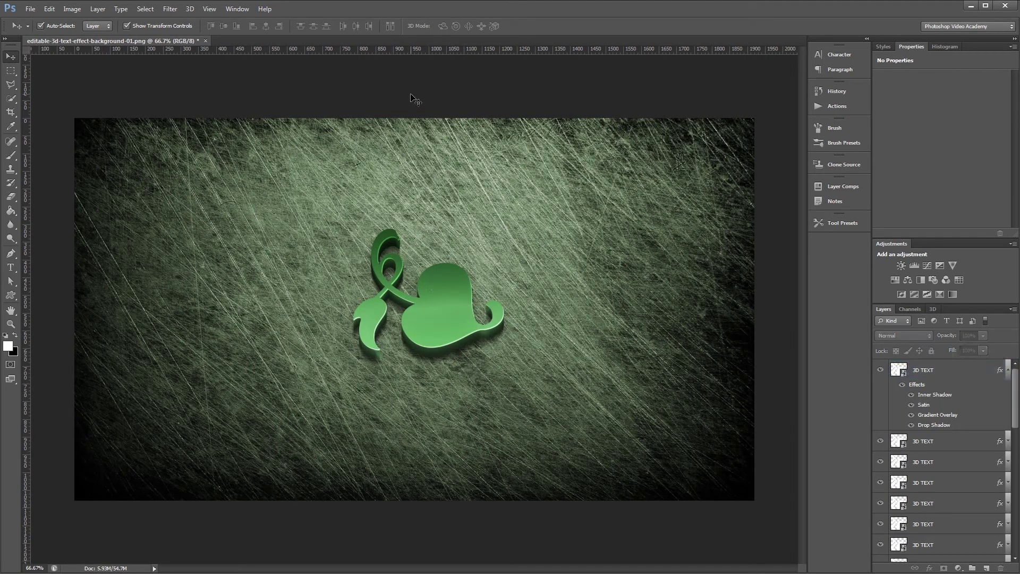
Create a new layer group named '3D Text'.
left_click(974, 568)
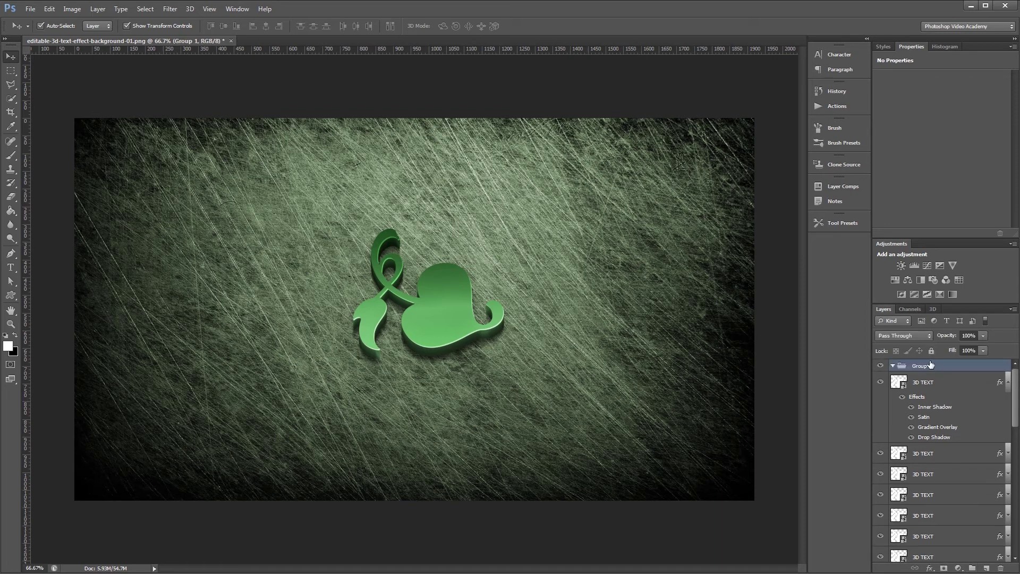
double_click(925, 366)
type("3D Text")
key("Return")
Move every 3D TEXT layer into the 3D Text group and collapse it.
left_click(1007, 382)
left_click(935, 382)
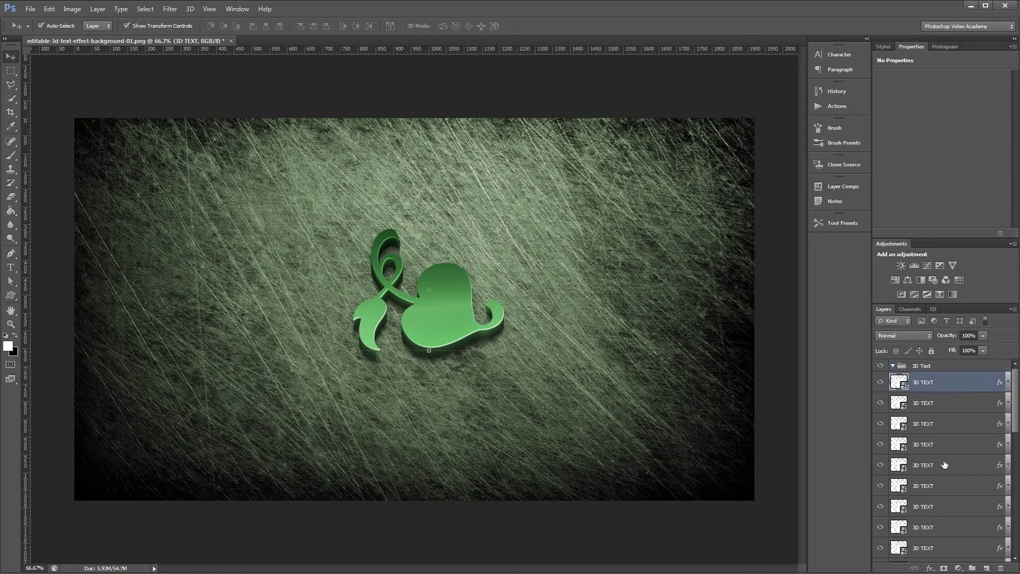
scroll(950, 478, "down", 5)
left_click(946, 526, "shift")
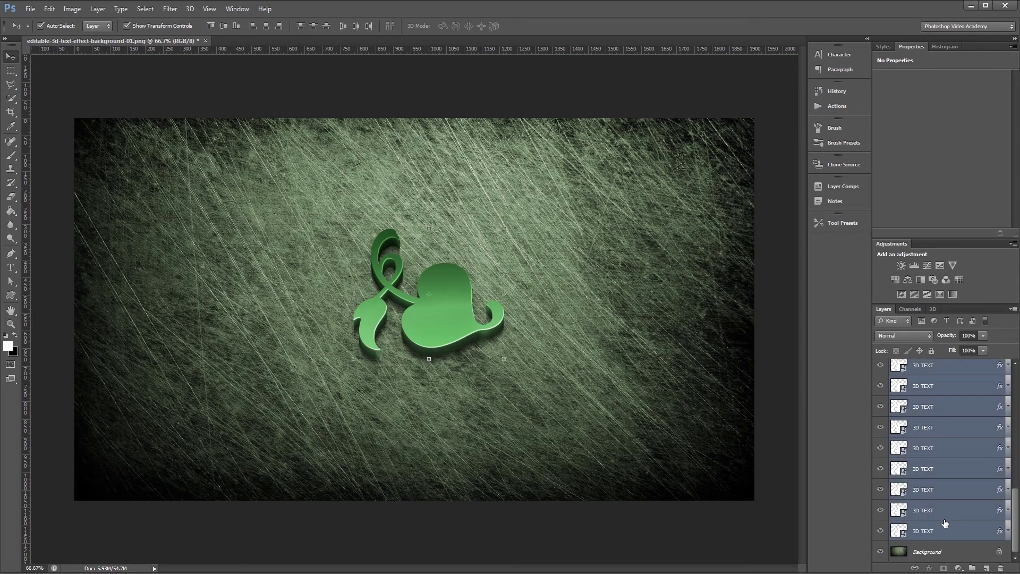
left_click_drag(945, 524, 912, 384)
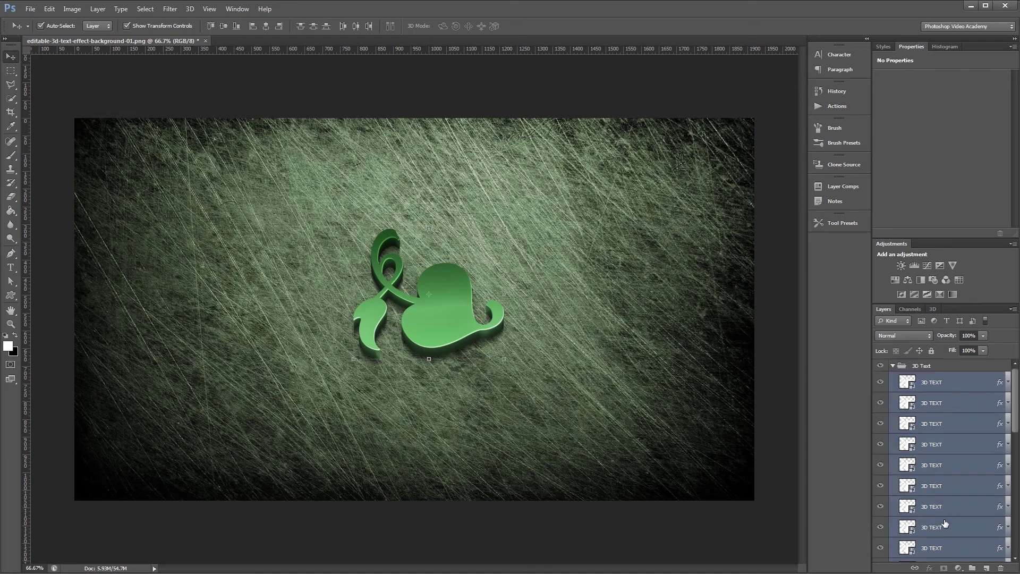
left_click(892, 365)
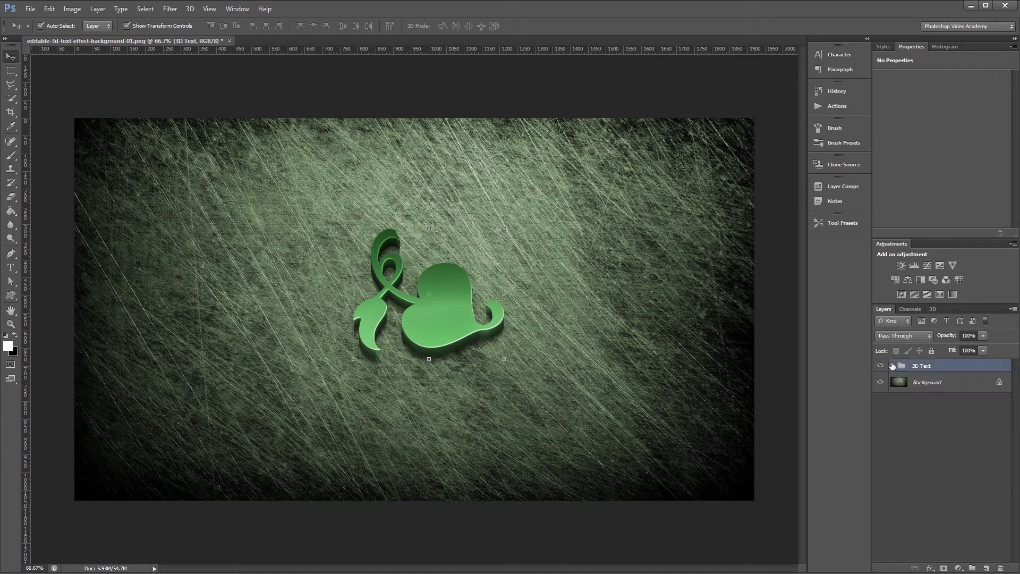
Add a Hue/Saturation layer clipped to the 3D Text group, shifting hue to -56, saturation +12.
left_click(895, 280)
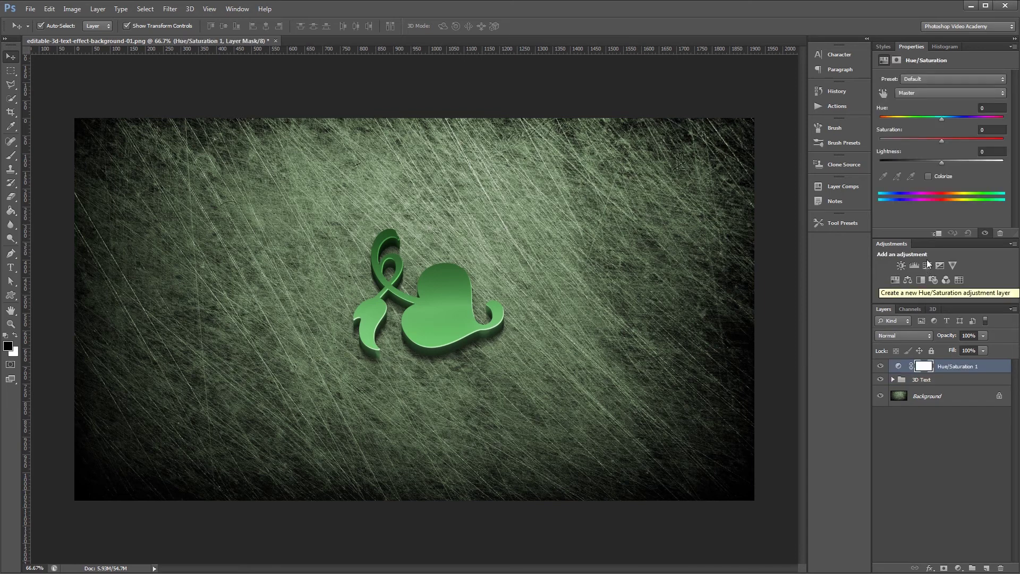
left_click(937, 234)
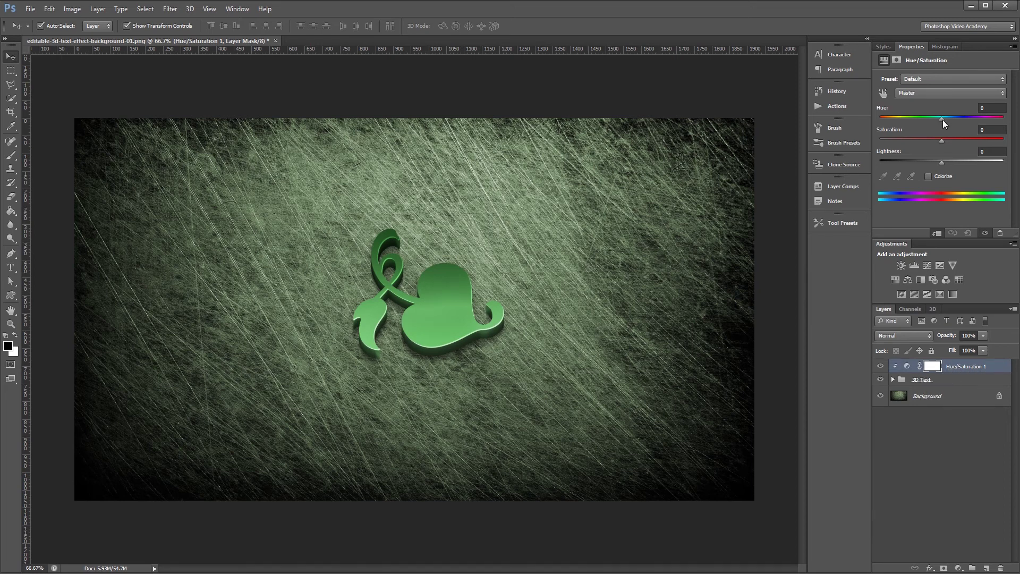
left_click_drag(942, 120, 949, 142)
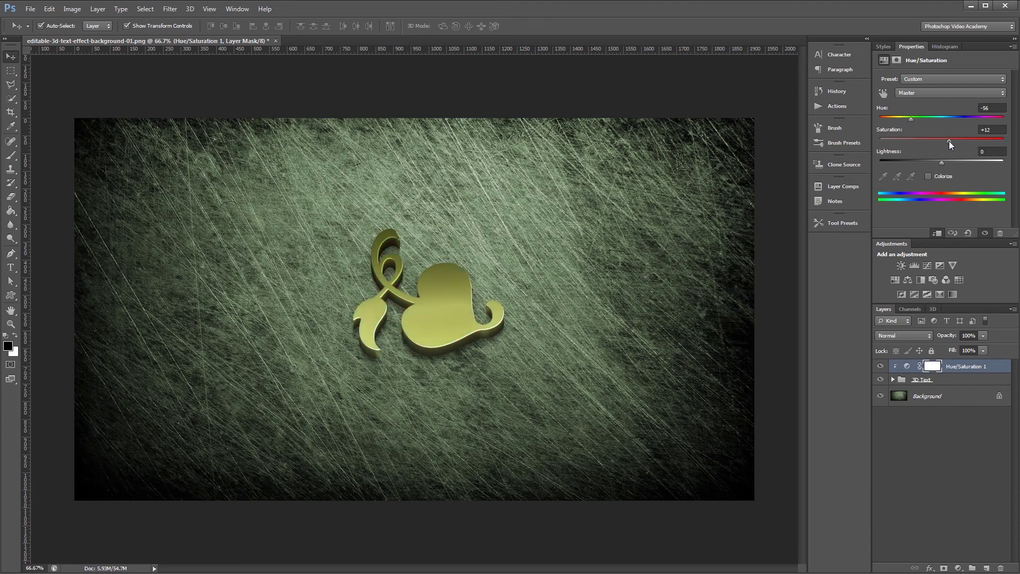